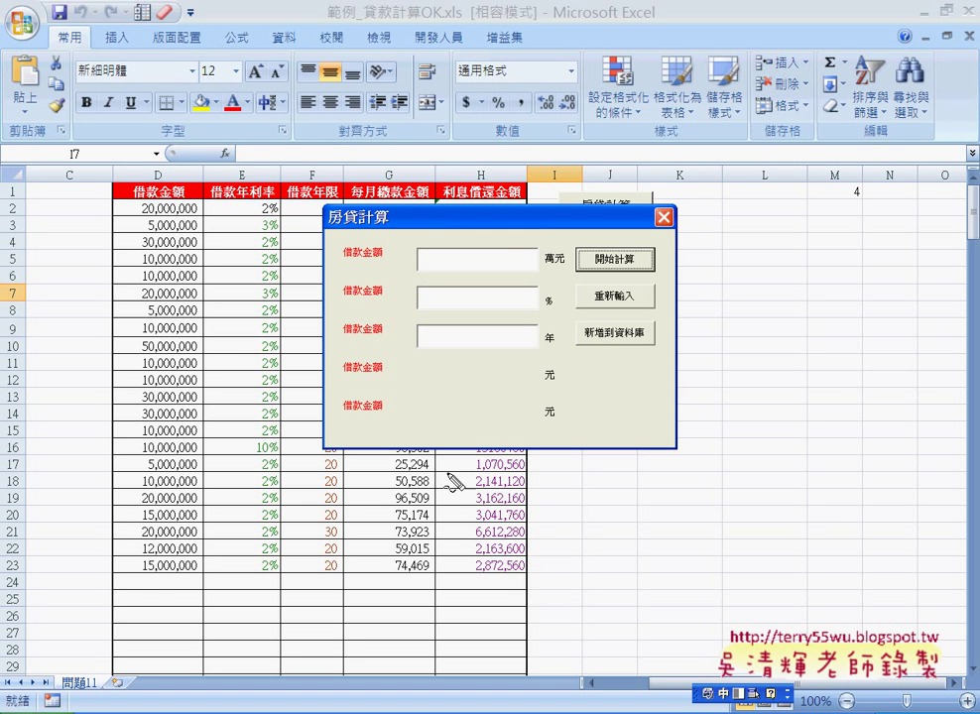
Annotate the loan table by marking row 23, outlining the header row and bracketing column D.
{"action": "left_click", "coordinate": [118, 570]}
{"action": "left_click_drag", "start_coordinate": [120, 570], "coordinate": [521, 571]}
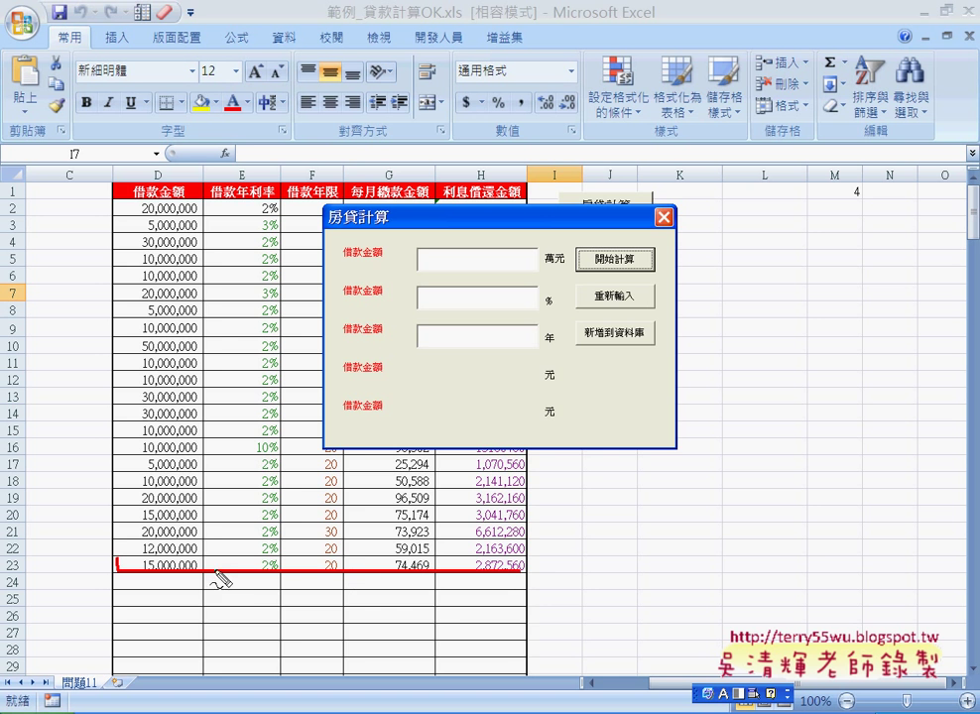
{"action": "mouse_move", "coordinate": [132, 558]}
{"action": "left_mouse_down"}
{"action": "mouse_move", "coordinate": [503, 562]}
{"action": "mouse_move", "coordinate": [536, 573]}
{"action": "mouse_move", "coordinate": [533, 583]}
{"action": "mouse_move", "coordinate": [605, 558]}
{"action": "mouse_move", "coordinate": [613, 544]}
{"action": "mouse_move", "coordinate": [649, 546]}
{"action": "mouse_move", "coordinate": [628, 586]}
{"action": "mouse_move", "coordinate": [647, 589]}
{"action": "left_mouse_up"}
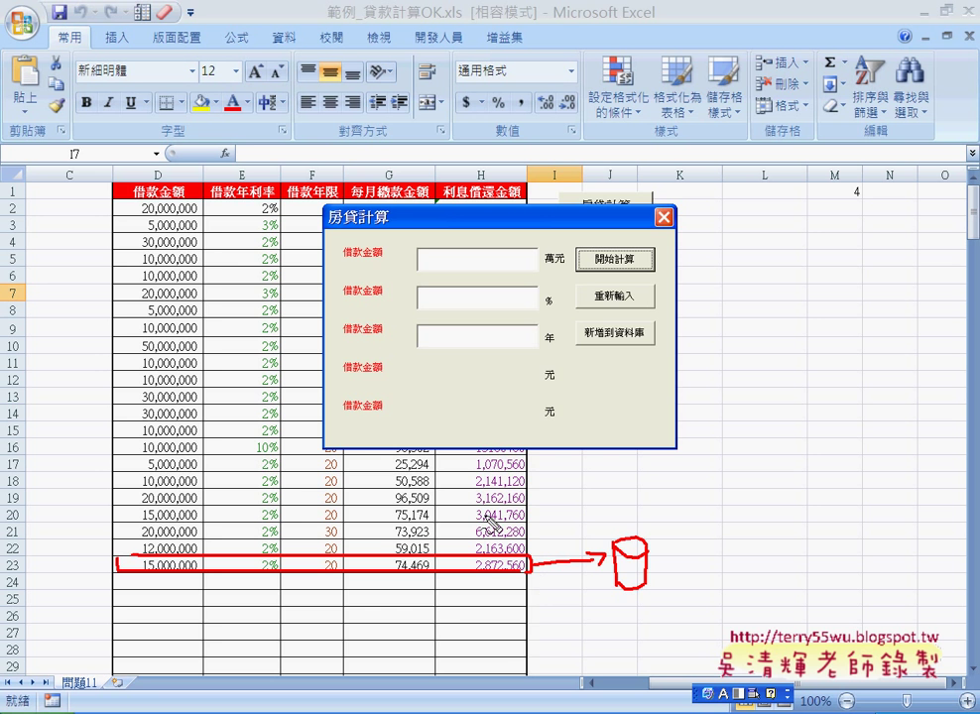
{"action": "mouse_move", "coordinate": [576, 385]}
{"action": "left_mouse_down"}
{"action": "mouse_move", "coordinate": [577, 353]}
{"action": "mouse_move", "coordinate": [634, 352]}
{"action": "mouse_move", "coordinate": [648, 383]}
{"action": "mouse_move", "coordinate": [576, 383]}
{"action": "left_mouse_up"}
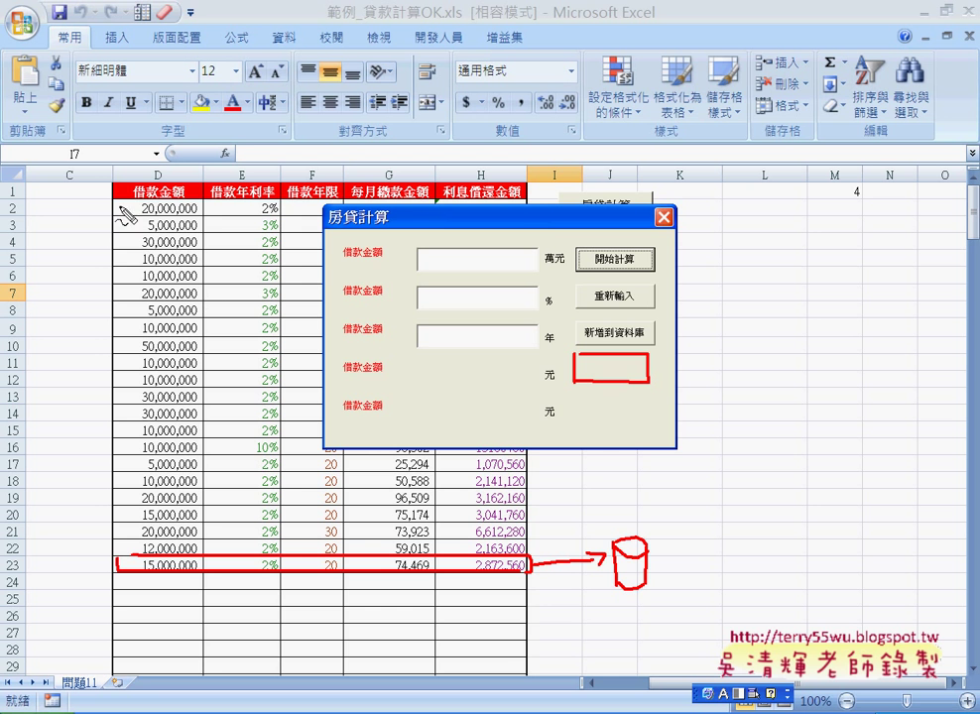
{"action": "mouse_move", "coordinate": [109, 208]}
{"action": "left_mouse_down"}
{"action": "mouse_move", "coordinate": [511, 208]}
{"action": "mouse_move", "coordinate": [531, 521]}
{"action": "left_mouse_up"}
{"action": "mouse_move", "coordinate": [91, 195]}
{"action": "left_mouse_down"}
{"action": "mouse_move", "coordinate": [114, 475]}
{"action": "mouse_move", "coordinate": [132, 513]}
{"action": "left_mouse_up"}
Draw an arrow toward the database and cross out rates E7–E10, then clear marks and close 房貸計算.
{"action": "left_click_drag", "start_coordinate": [548, 478], "coordinate": [620, 516]}
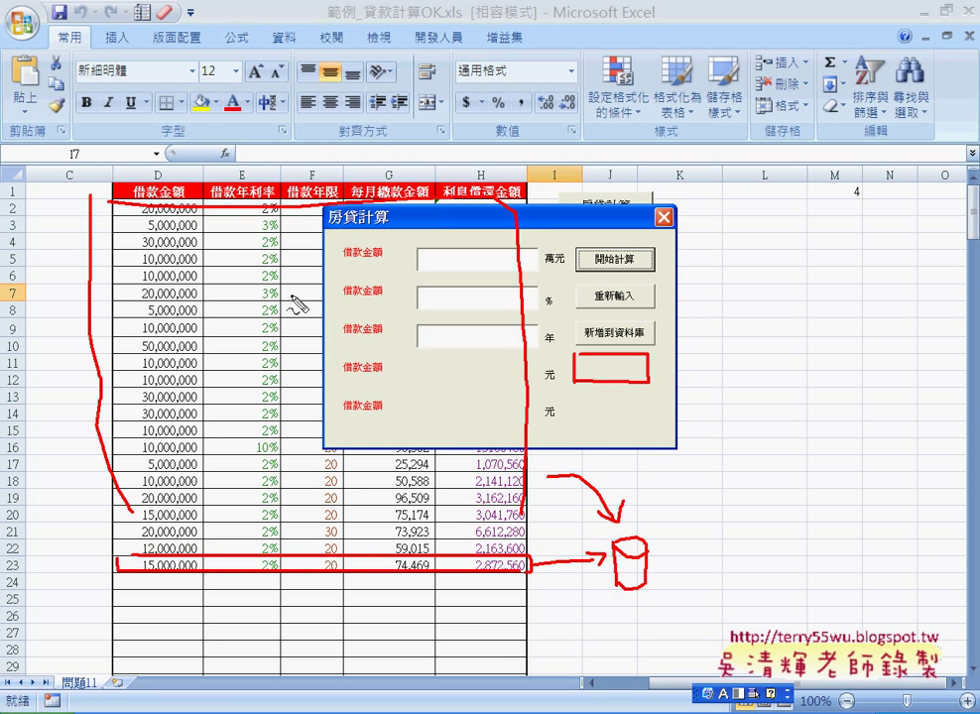
{"action": "left_click_drag", "start_coordinate": [288, 291], "coordinate": [206, 353]}
{"action": "left_click_drag", "start_coordinate": [211, 290], "coordinate": [298, 407]}
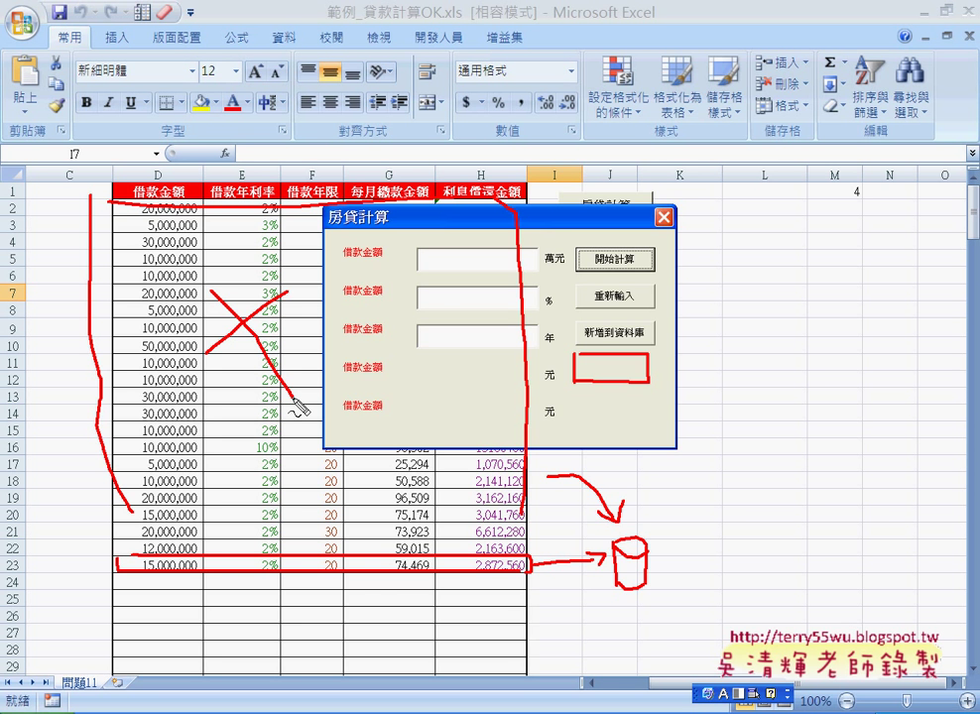
{"action": "key", "text": "Escape"}
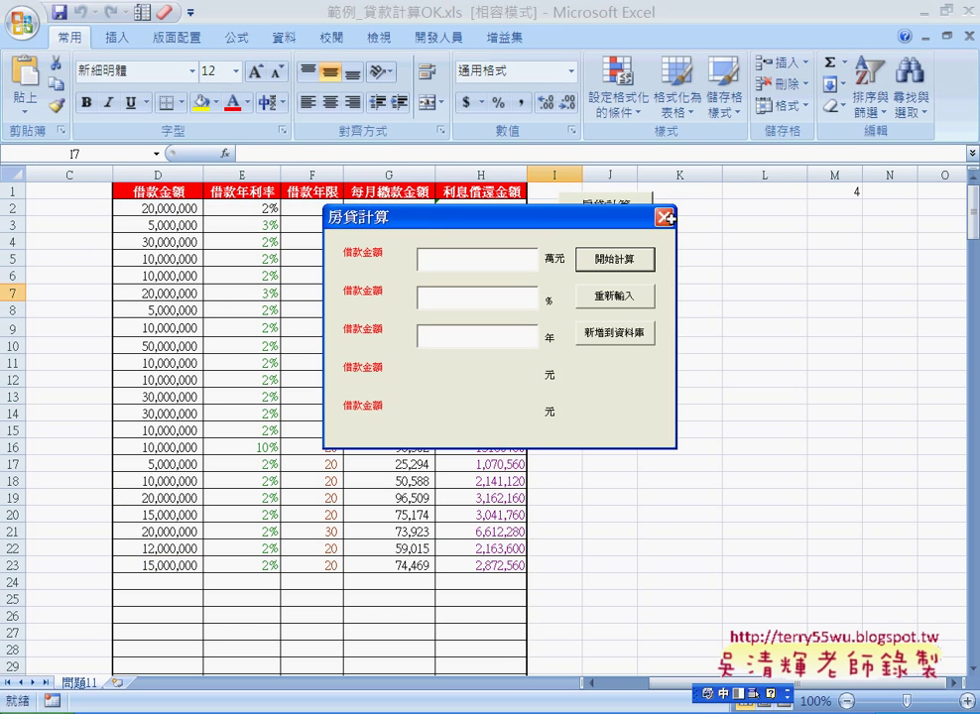
{"action": "left_click", "coordinate": [671, 223]}
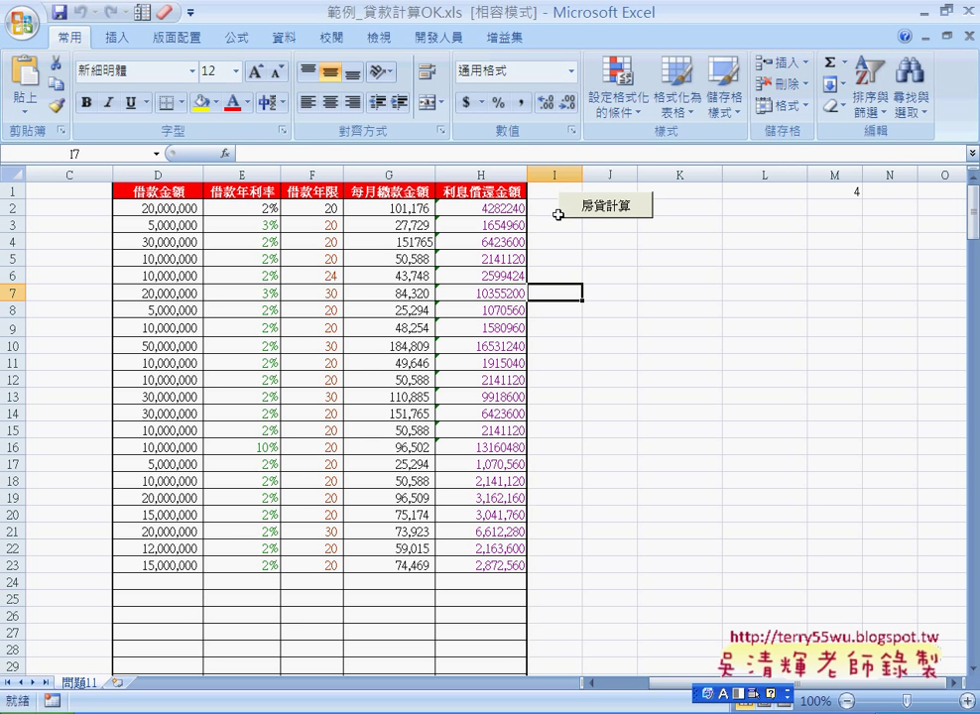
Minimize Excel and run Microsoft Office Access 2003.exe from the Microsoft Office Access可攜版 folder.
{"action": "left_click", "coordinate": [926, 18]}
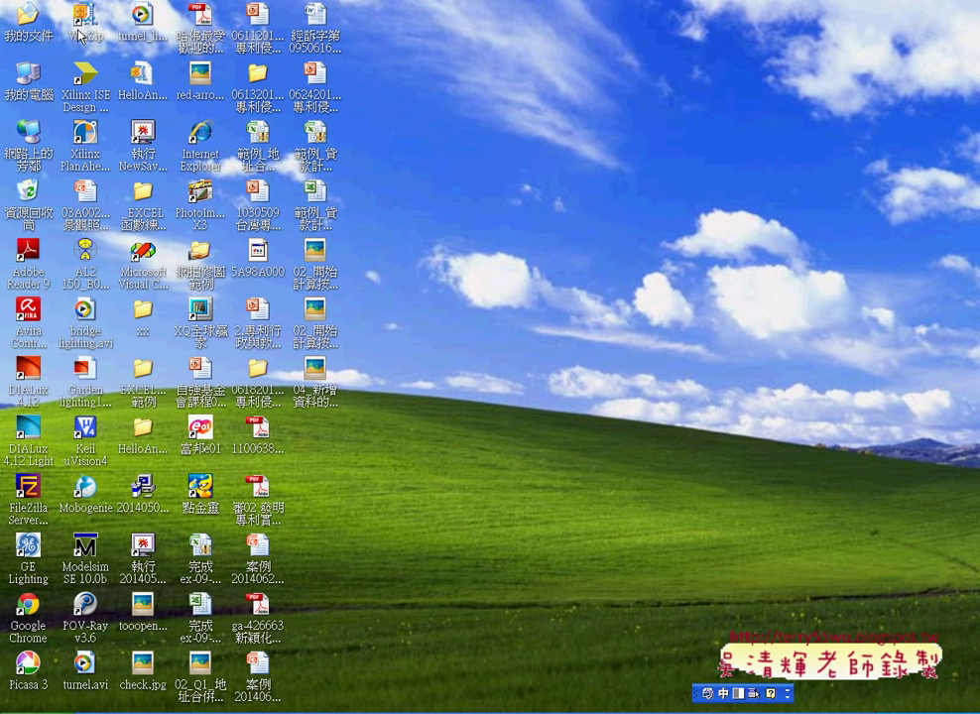
{"action": "double_click", "coordinate": [27, 18]}
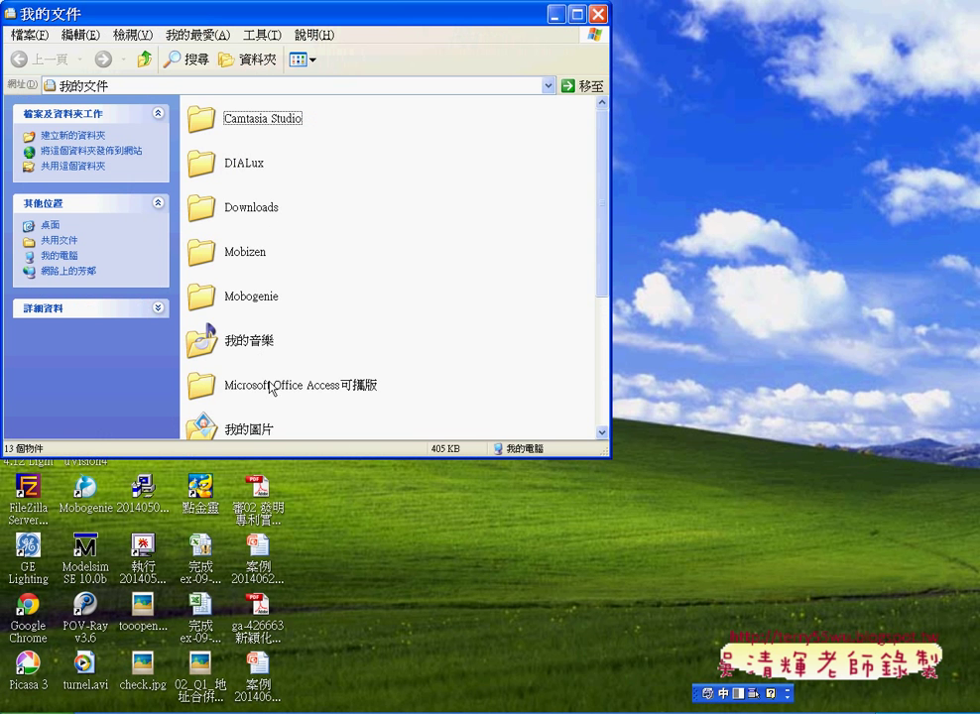
{"action": "left_click", "coordinate": [278, 387]}
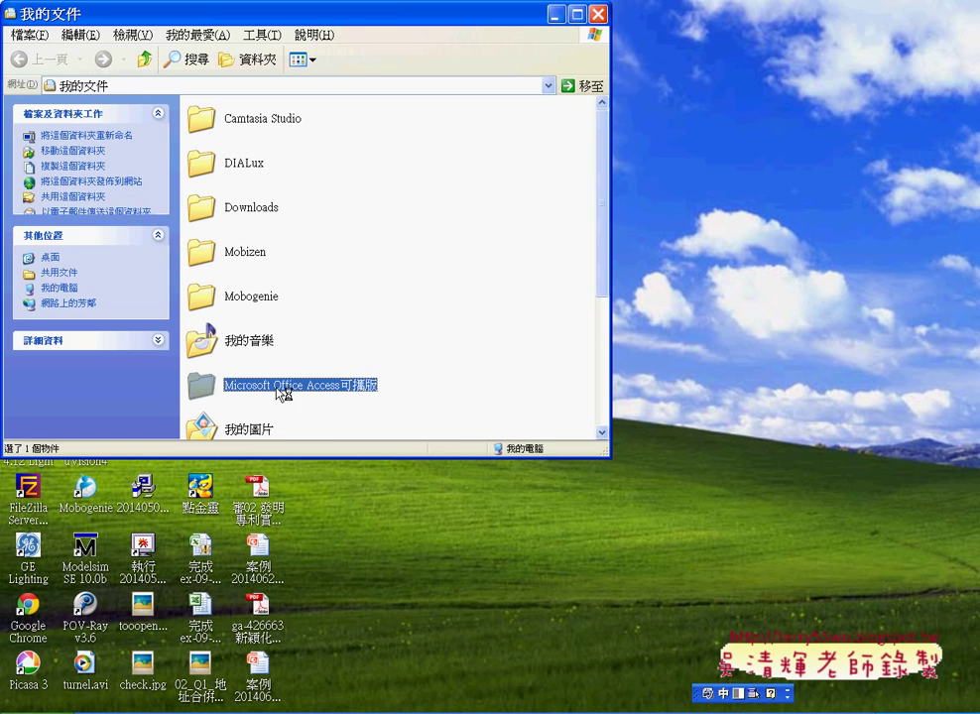
{"action": "double_click", "coordinate": [282, 394]}
{"action": "left_click", "coordinate": [280, 175]}
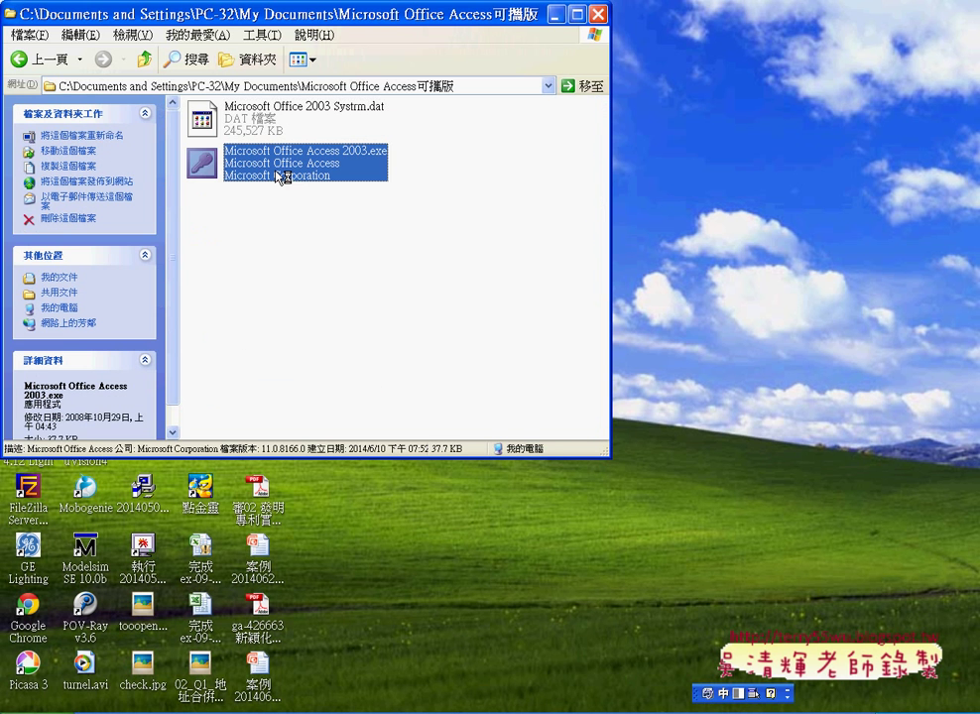
{"action": "double_click", "coordinate": [279, 176]}
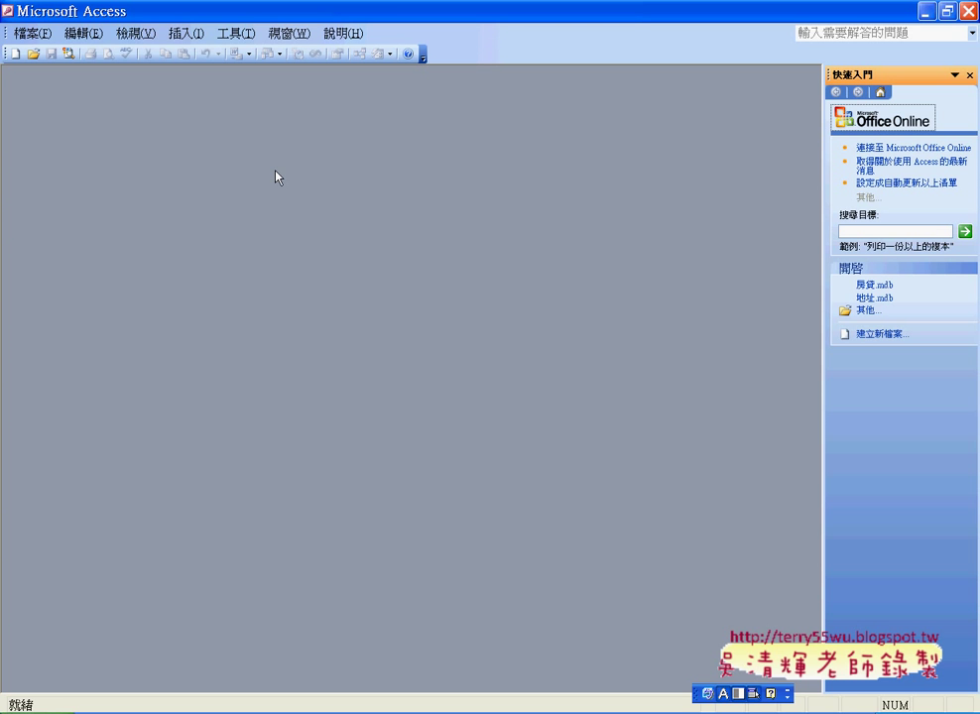
Choose 建立新檔案 and then 空白資料庫 to open the 開新資料庫 dialog.
{"action": "left_click", "coordinate": [878, 335]}
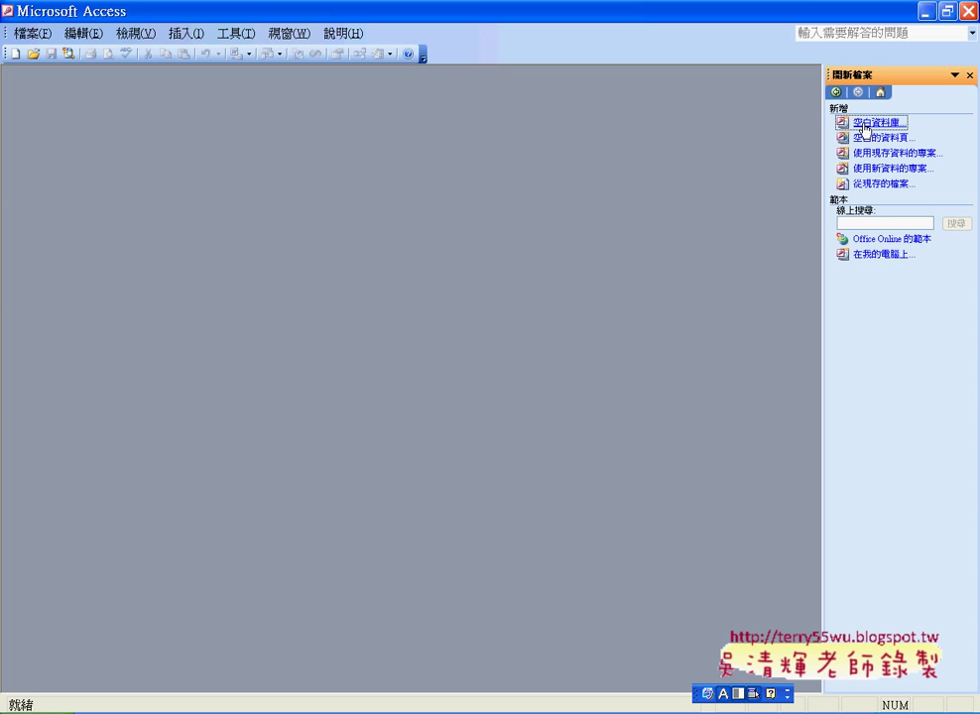
{"action": "left_click", "coordinate": [864, 126]}
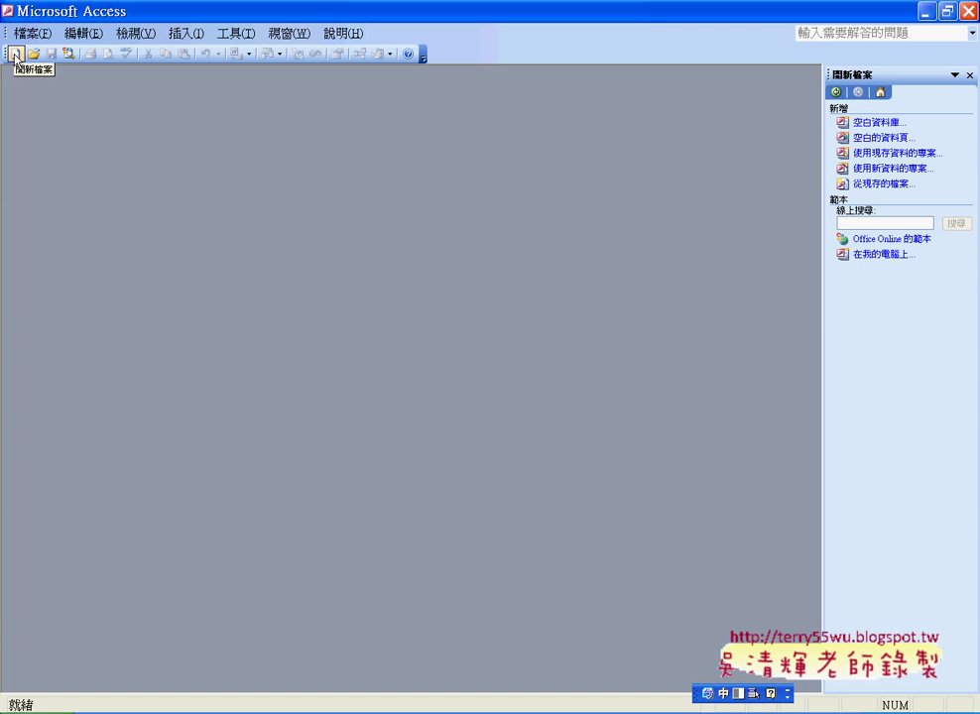
{"action": "left_click", "coordinate": [875, 127]}
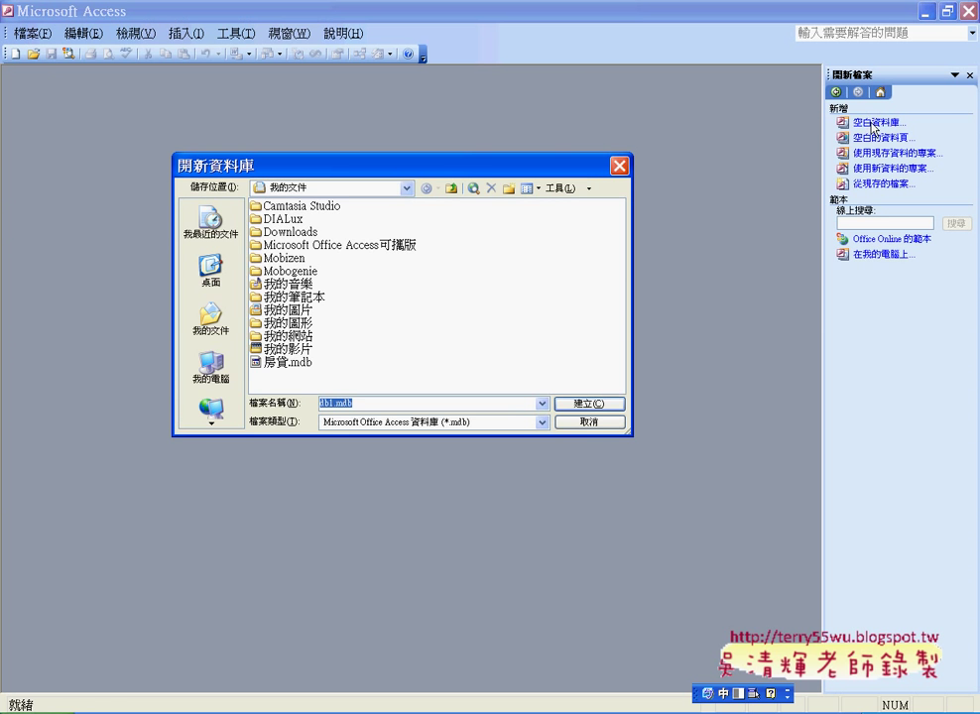
Create a blank database named 房貸 on the desktop.
{"action": "left_click", "coordinate": [215, 268]}
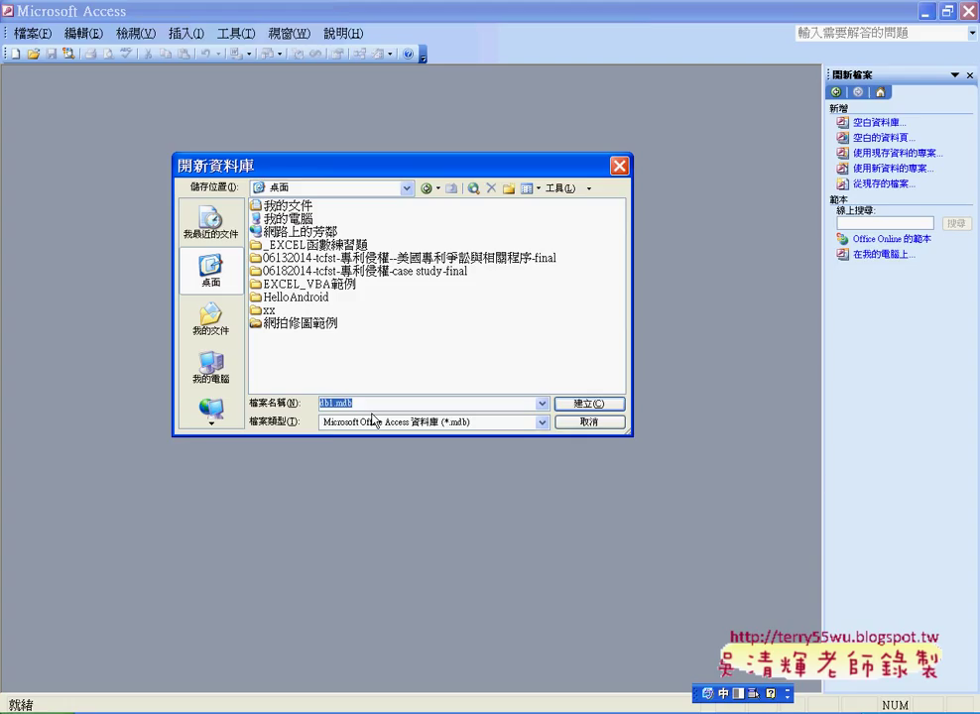
{"action": "type", "text": "z;6"}
{"action": "type", "text": "2l4"}
{"action": "left_click", "coordinate": [584, 403]}
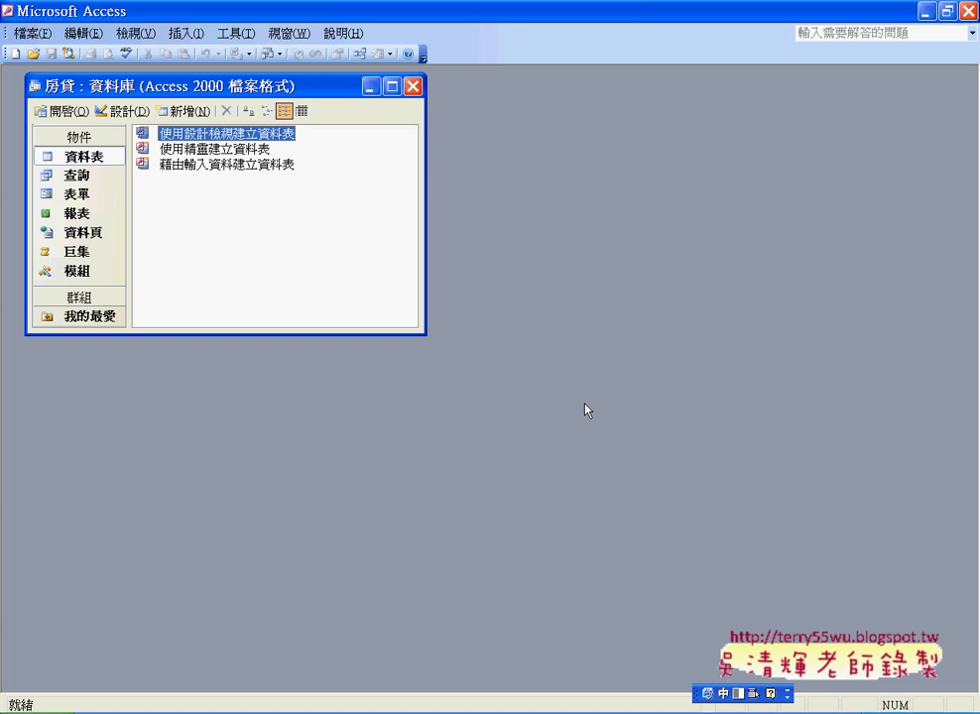
Choose 匯入資料表 in the 新增資料表 dialog to begin importing a table.
{"action": "left_click", "coordinate": [191, 112]}
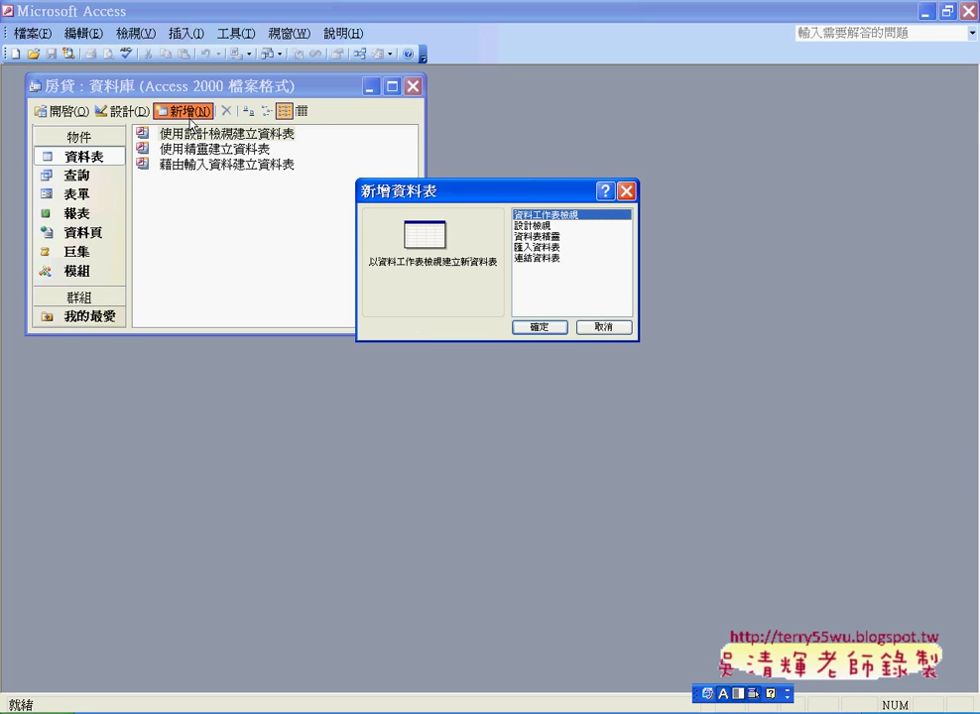
{"action": "left_click", "coordinate": [534, 247]}
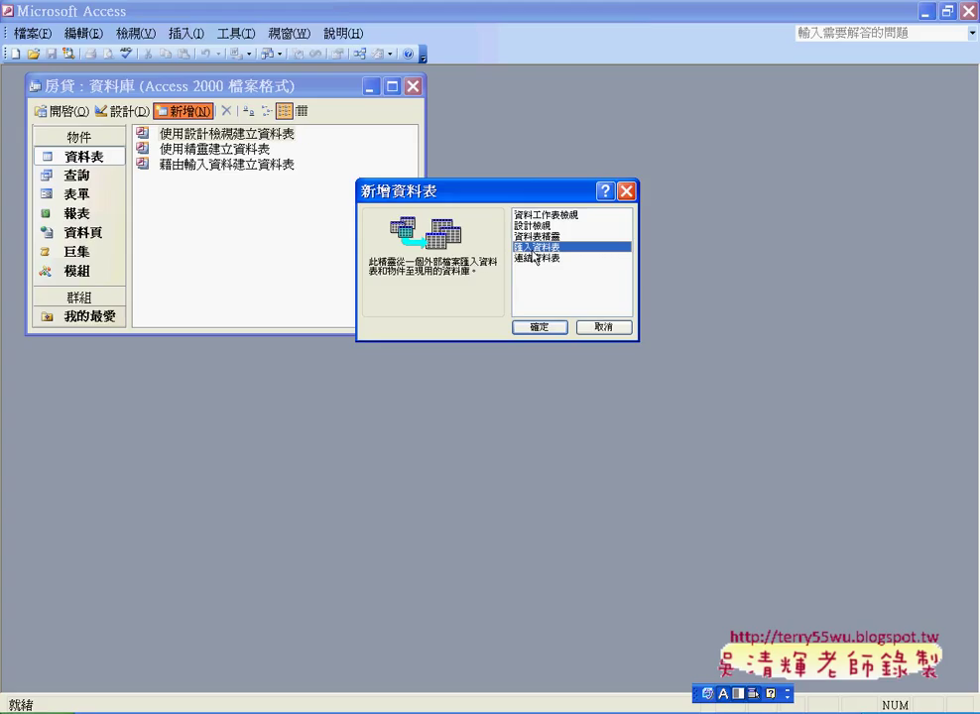
{"action": "left_click", "coordinate": [536, 325]}
{"action": "key", "text": "shift"}
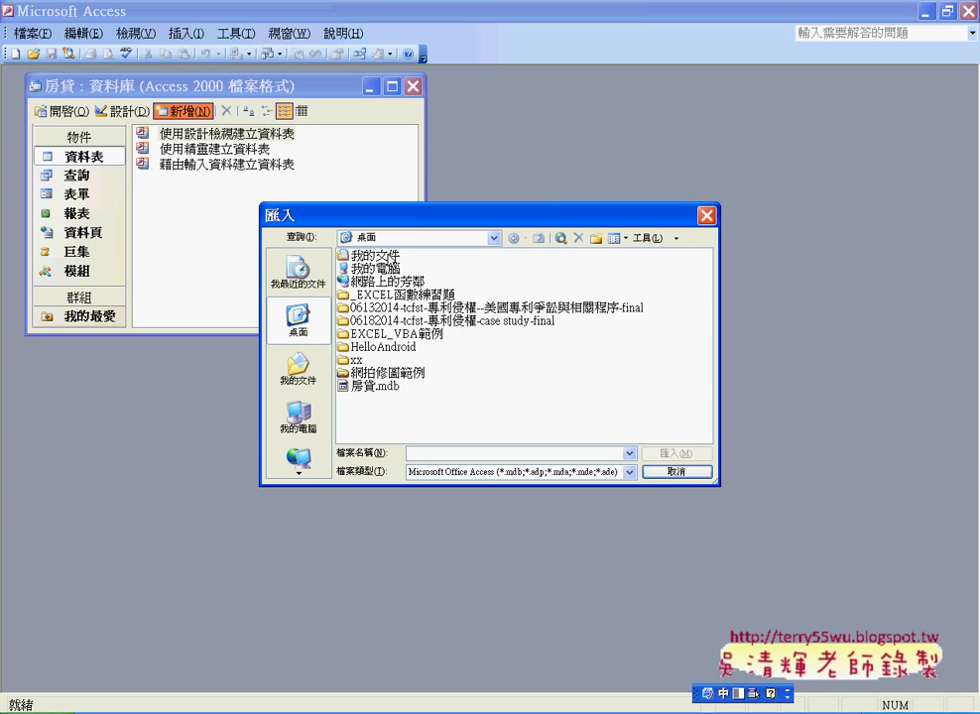
Filter files to Microsoft Excel (*.xls) and import 範例_貸款計算OK.xls.
{"action": "left_click", "coordinate": [488, 473]}
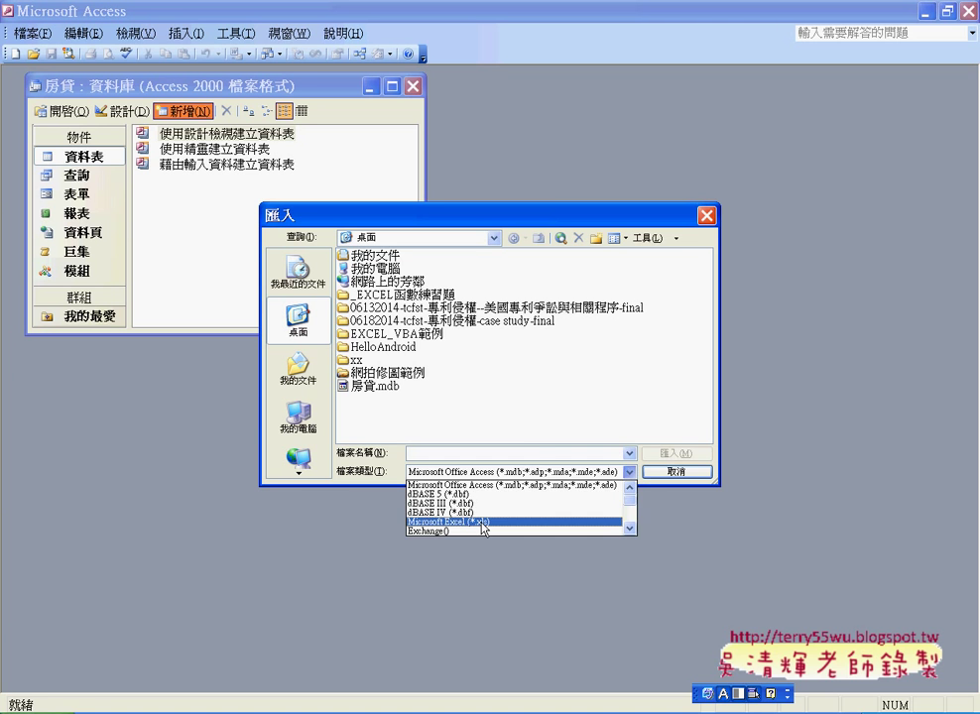
{"action": "left_click", "coordinate": [484, 522]}
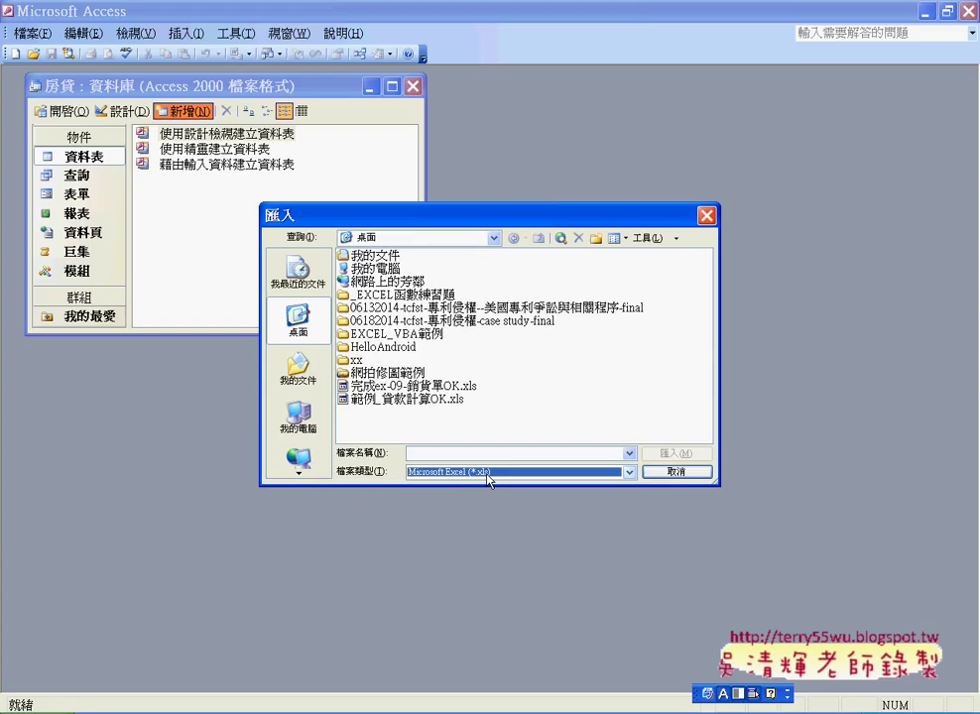
{"action": "left_click", "coordinate": [387, 400]}
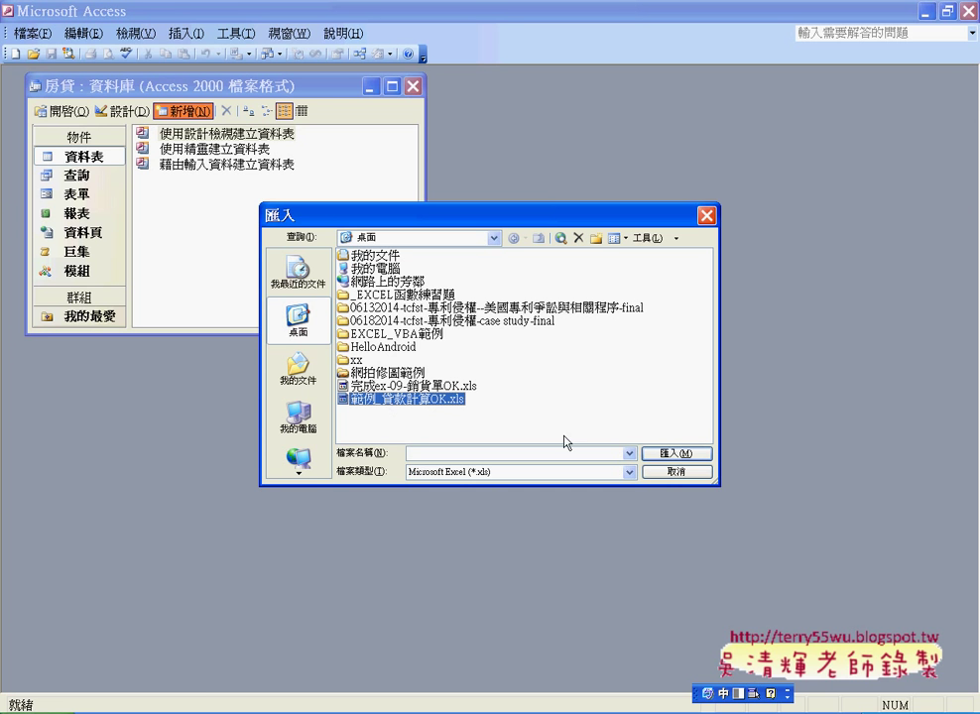
{"action": "left_click", "coordinate": [662, 455]}
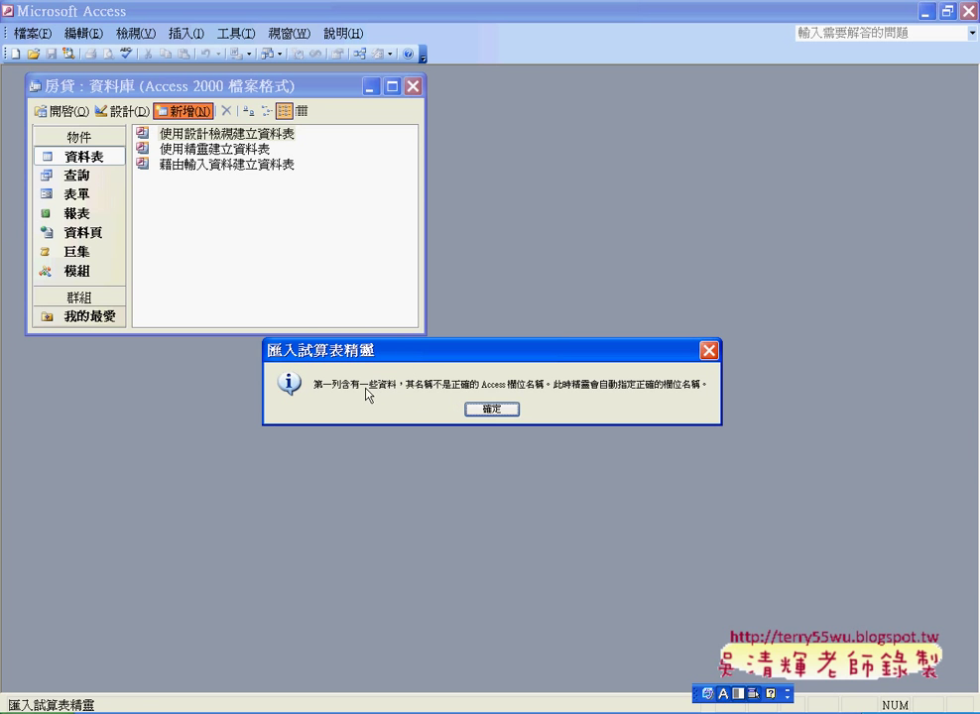
Accept the field-name notice, keep 第1列是欄名, and import into a new table.
{"action": "left_click", "coordinate": [491, 409]}
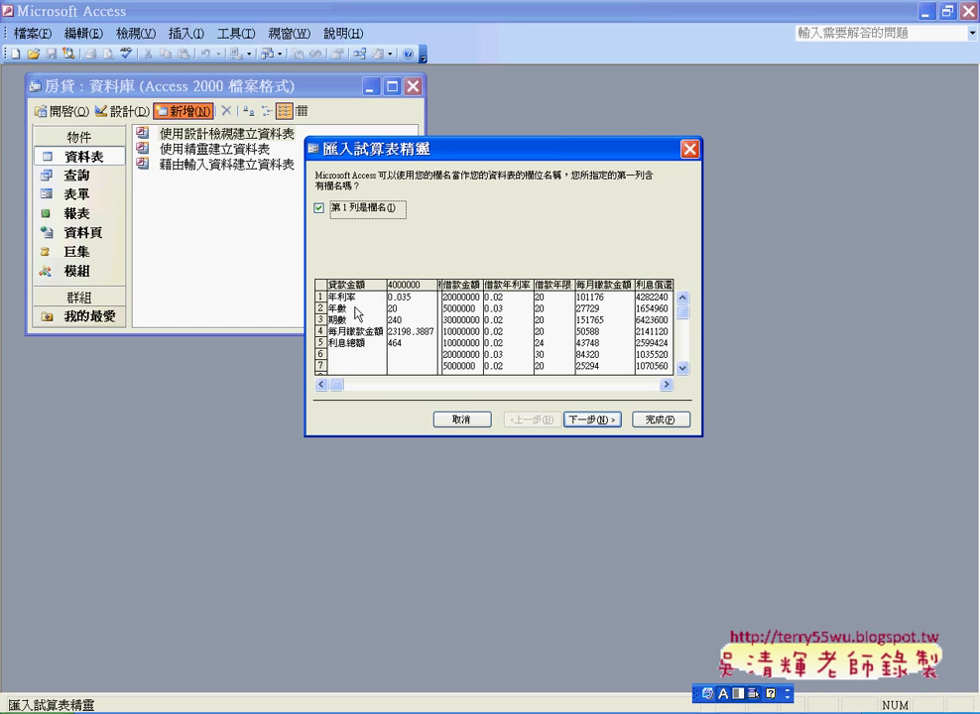
{"action": "left_click", "coordinate": [598, 423]}
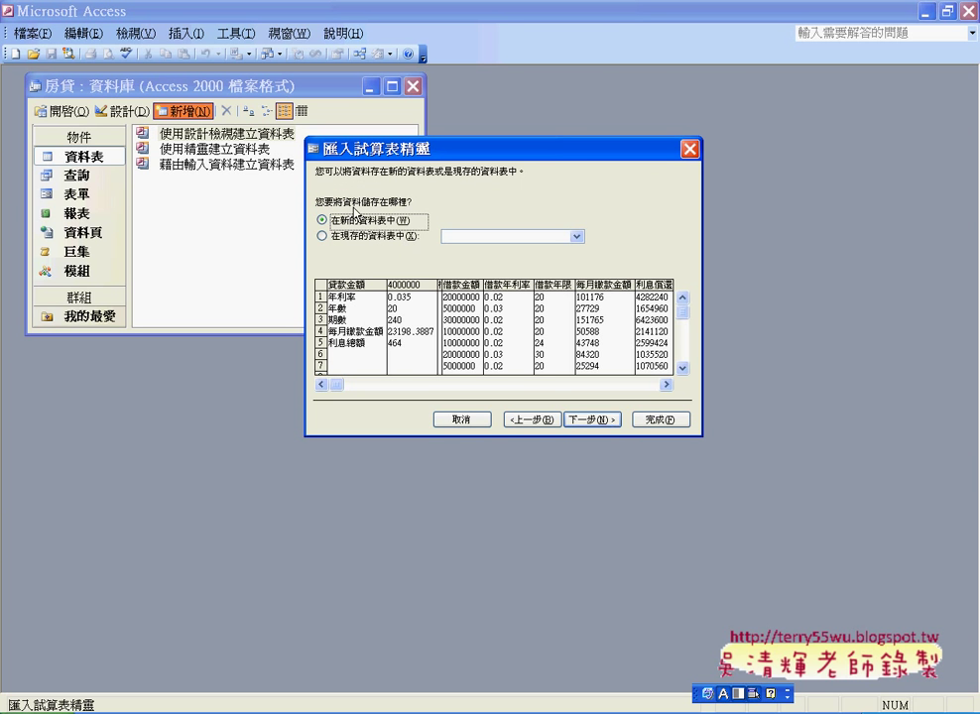
{"action": "left_click", "coordinate": [595, 420]}
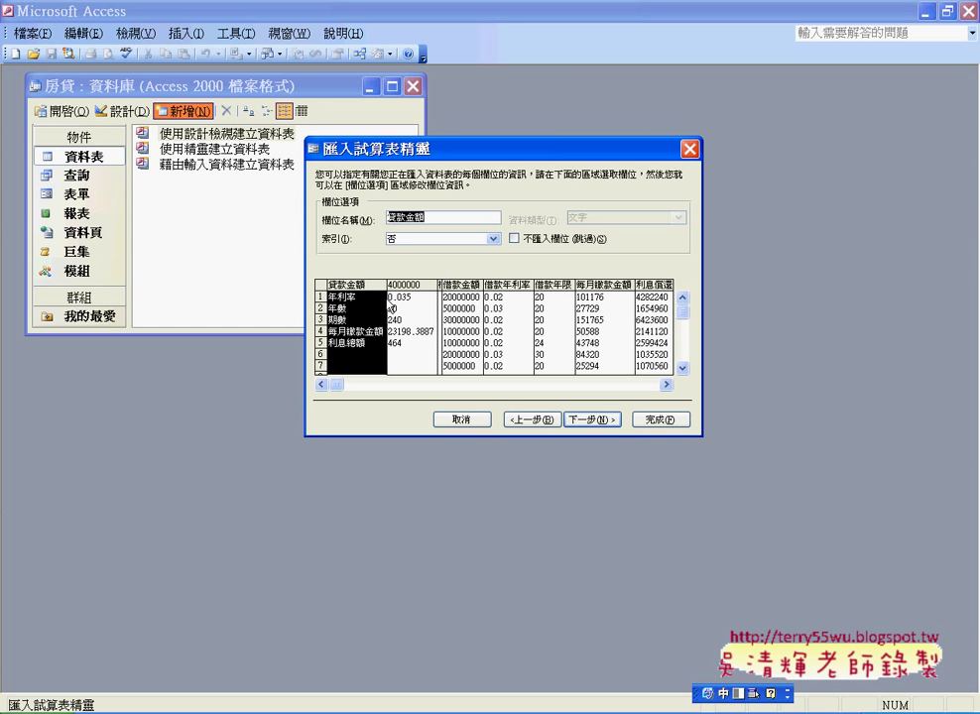
Mark the 貸款金額 label column and the 4000000 column as skipped.
{"action": "left_click", "coordinate": [515, 239]}
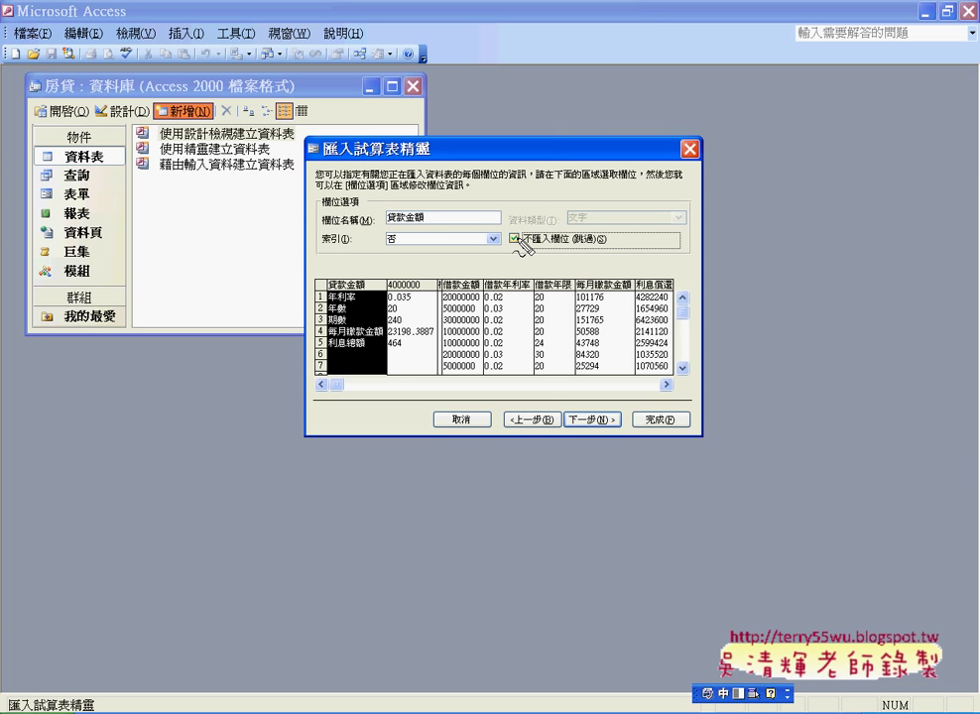
{"action": "mouse_move", "coordinate": [363, 367]}
{"action": "left_mouse_down"}
{"action": "mouse_move", "coordinate": [325, 299]}
{"action": "mouse_move", "coordinate": [363, 370]}
{"action": "left_mouse_up"}
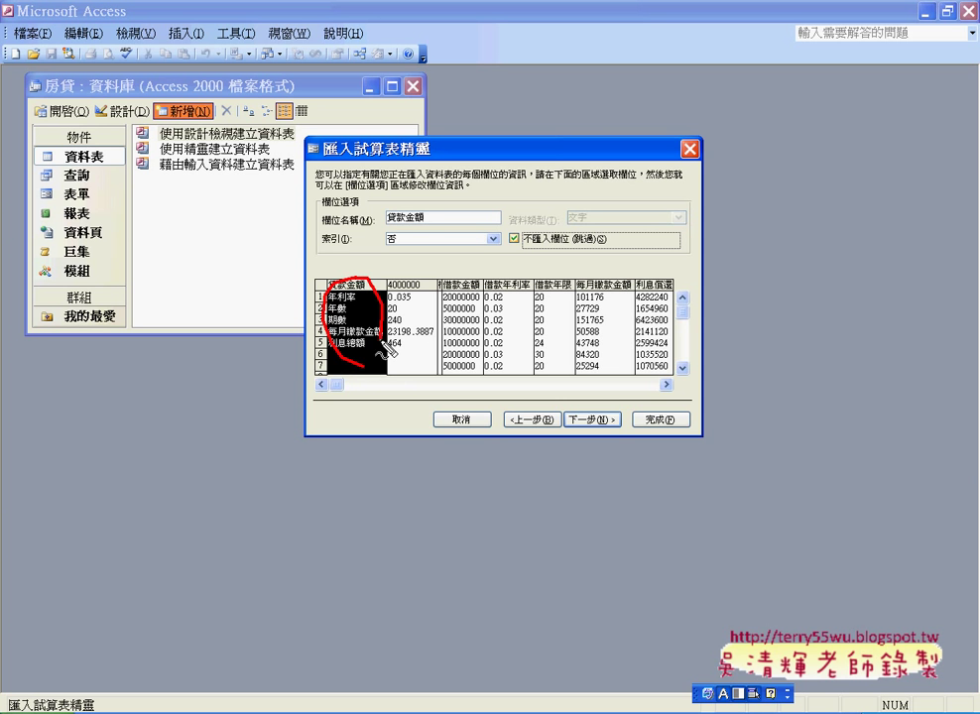
{"action": "left_click_drag", "start_coordinate": [375, 298], "coordinate": [342, 352]}
{"action": "left_click_drag", "start_coordinate": [342, 303], "coordinate": [369, 339]}
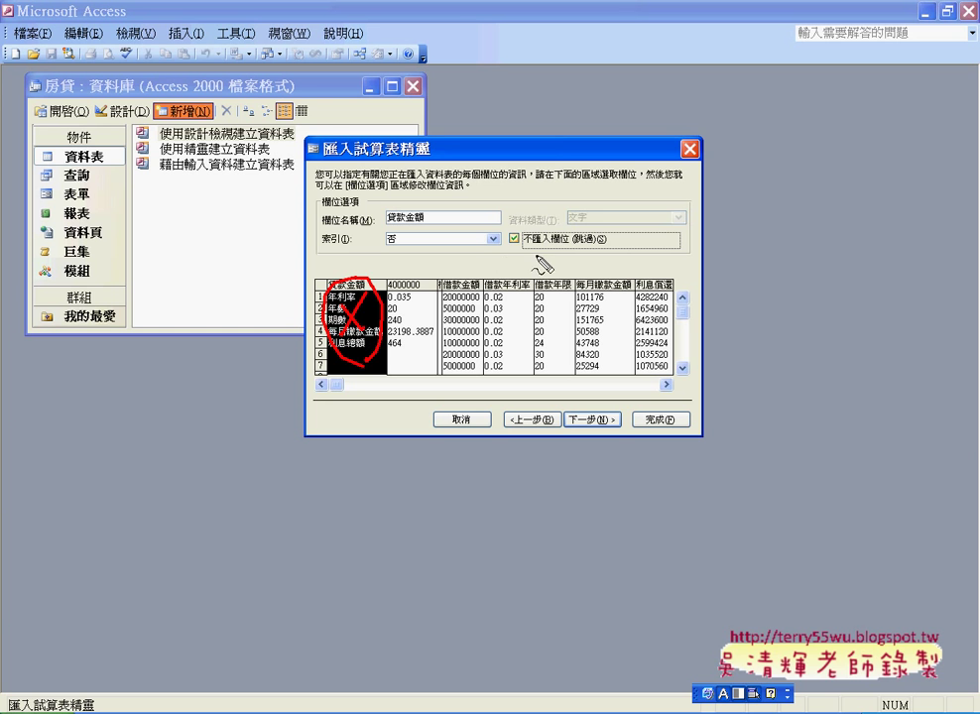
{"action": "left_click_drag", "start_coordinate": [541, 226], "coordinate": [552, 264]}
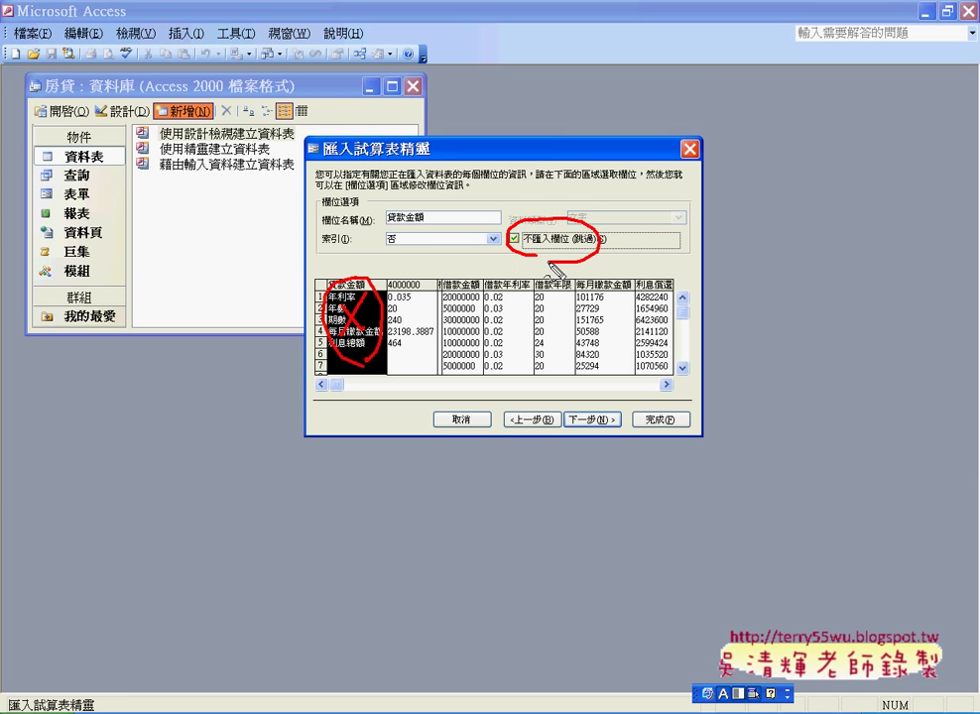
{"action": "key", "text": "Escape"}
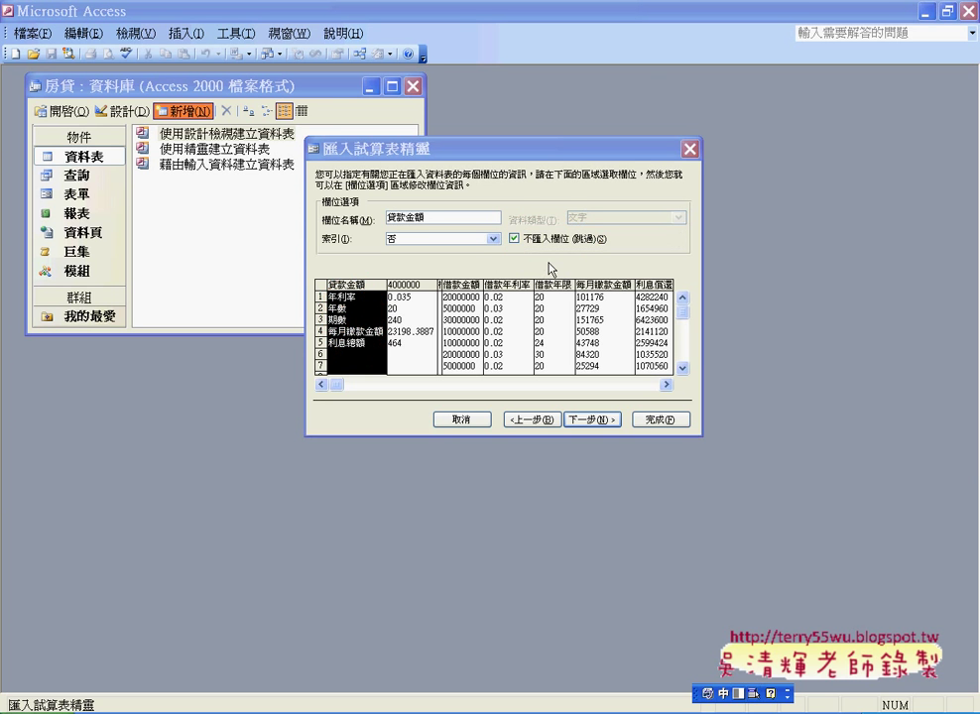
{"action": "left_click", "coordinate": [417, 329]}
{"action": "left_click", "coordinate": [514, 238]}
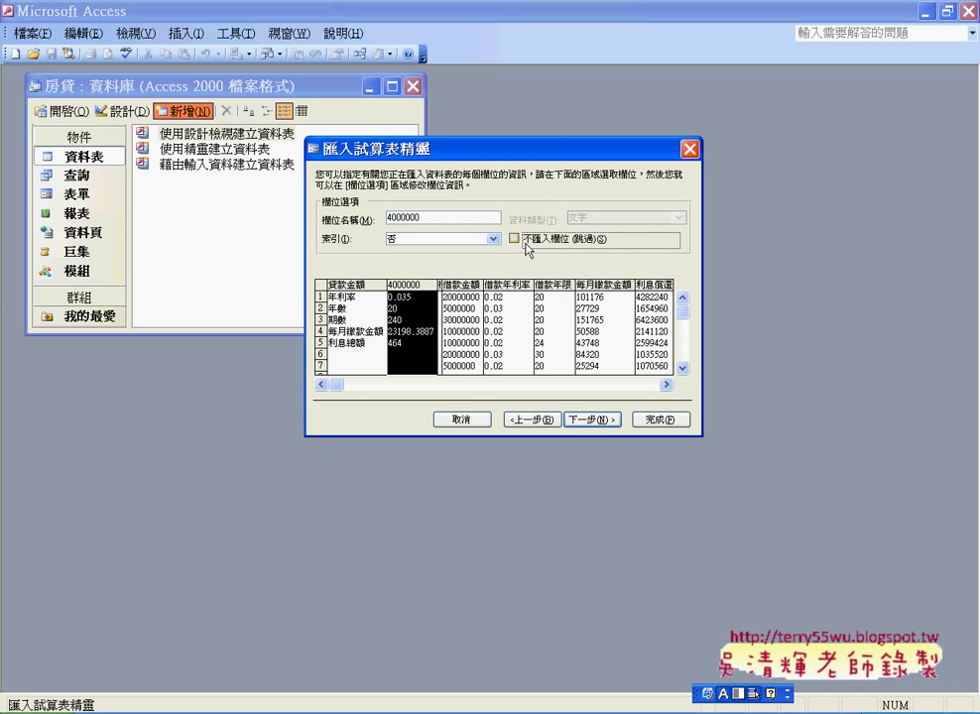
Scroll right past the empty columns and mark the stray 14 column as skipped.
{"action": "left_click", "coordinate": [441, 318]}
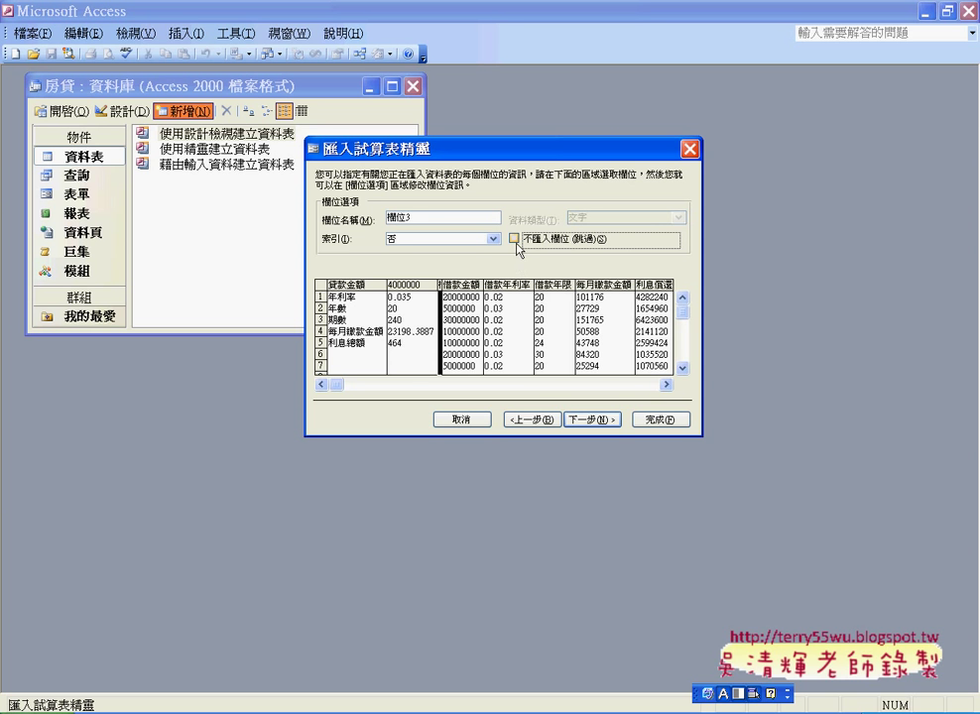
{"action": "left_click", "coordinate": [667, 386]}
{"action": "left_click", "coordinate": [666, 386]}
{"action": "left_click", "coordinate": [667, 386]}
{"action": "left_click", "coordinate": [667, 386]}
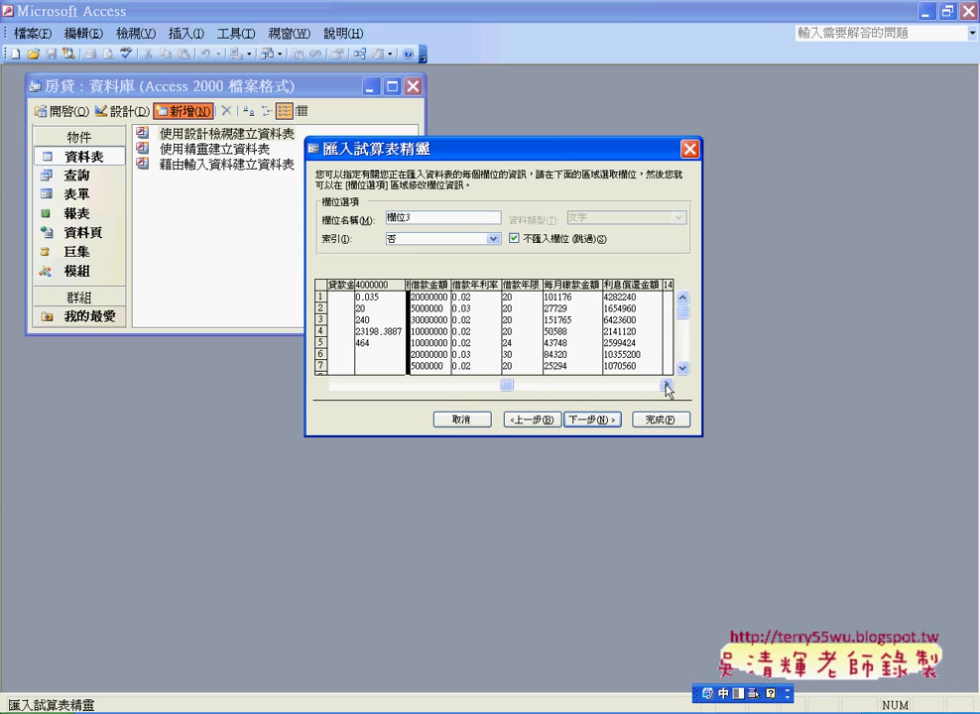
{"action": "left_click", "coordinate": [667, 386]}
{"action": "left_click", "coordinate": [667, 386]}
{"action": "left_click", "coordinate": [667, 386]}
{"action": "left_click", "coordinate": [667, 386]}
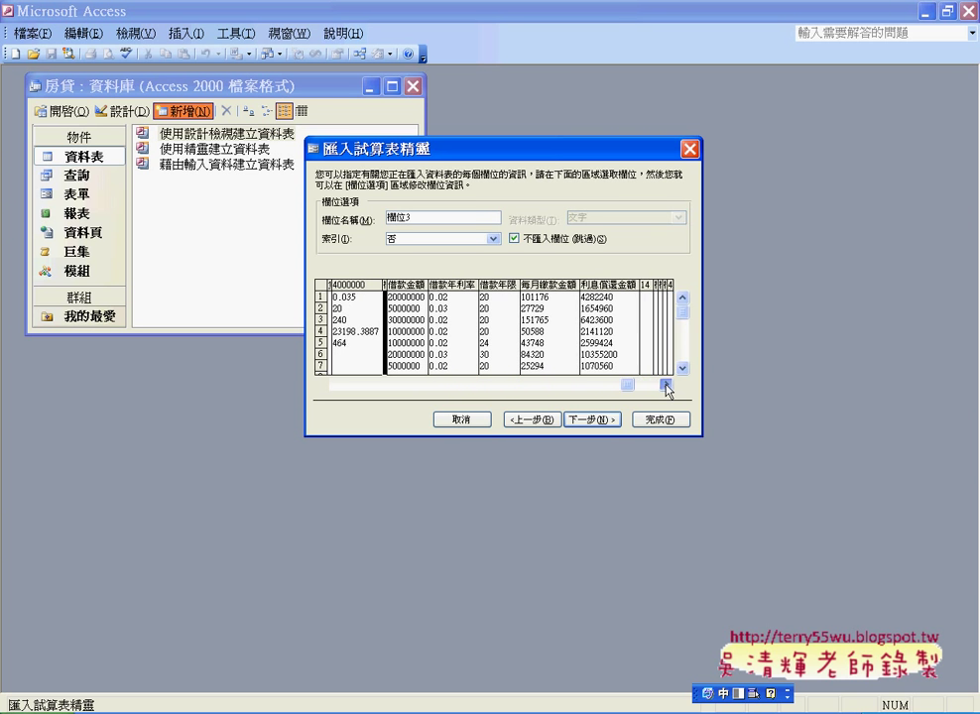
{"action": "left_click", "coordinate": [667, 386]}
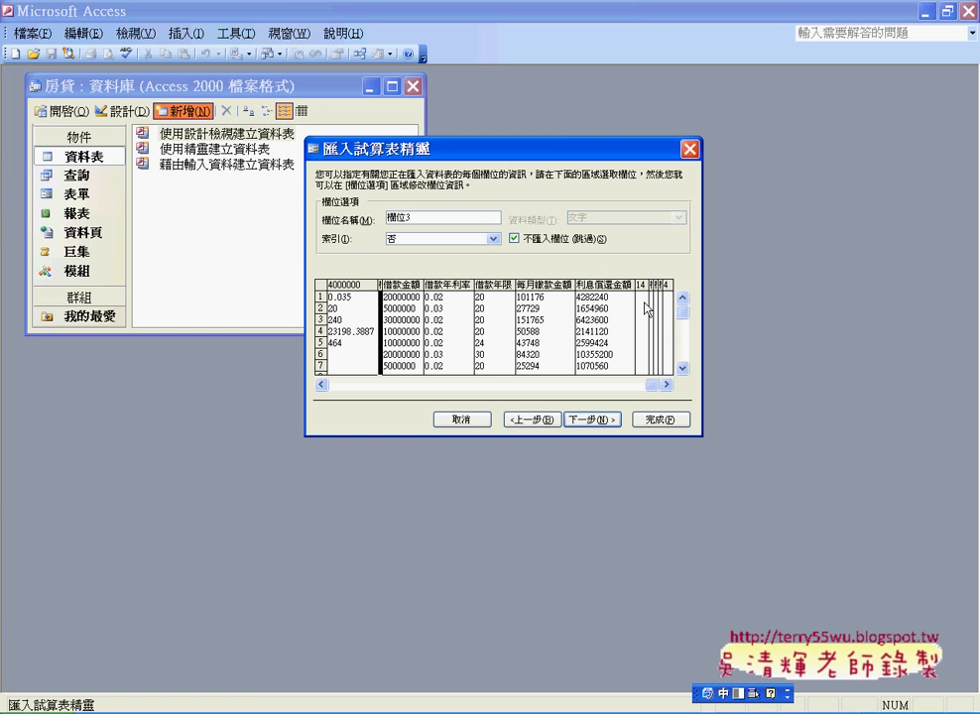
{"action": "left_click", "coordinate": [644, 306]}
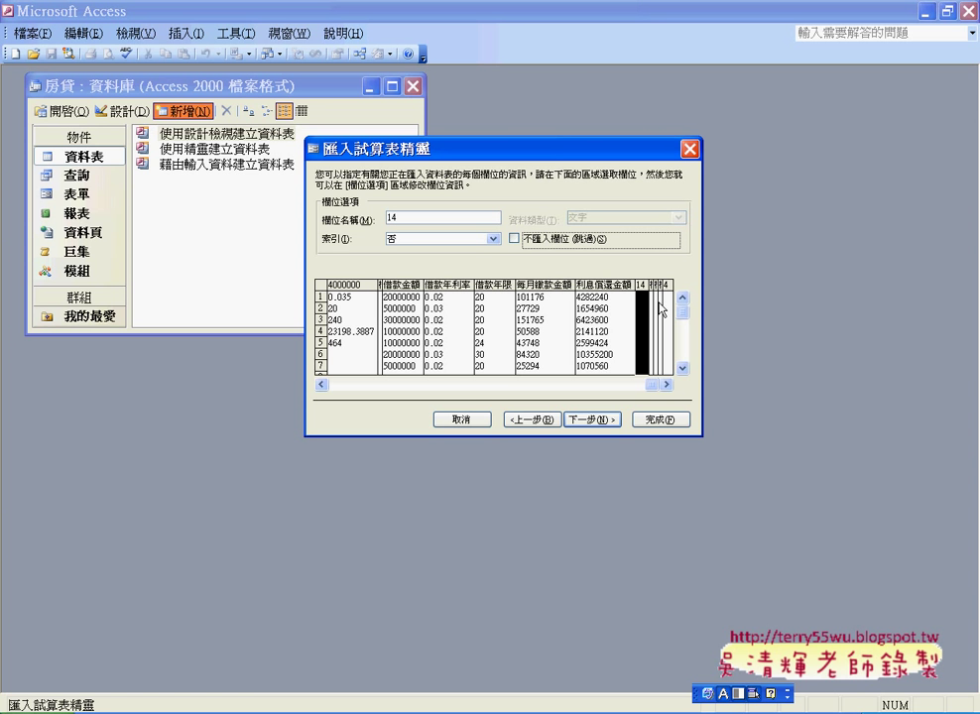
{"action": "left_click", "coordinate": [514, 238]}
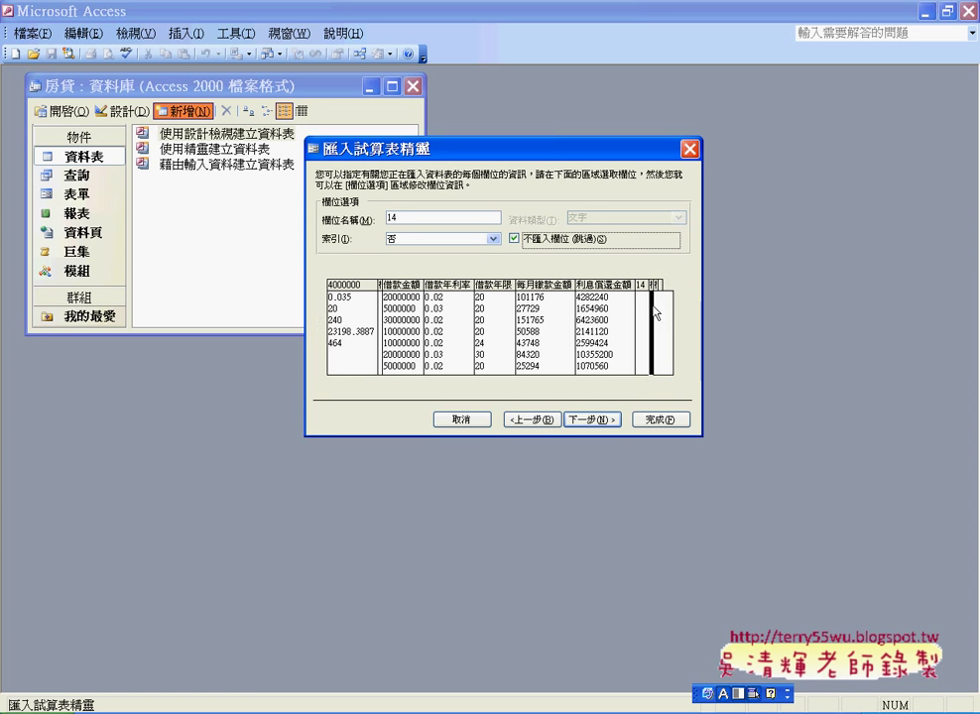
Skip the remaining narrow extra columns 欄位10–12 and column 4.
{"action": "left_click", "coordinate": [652, 312]}
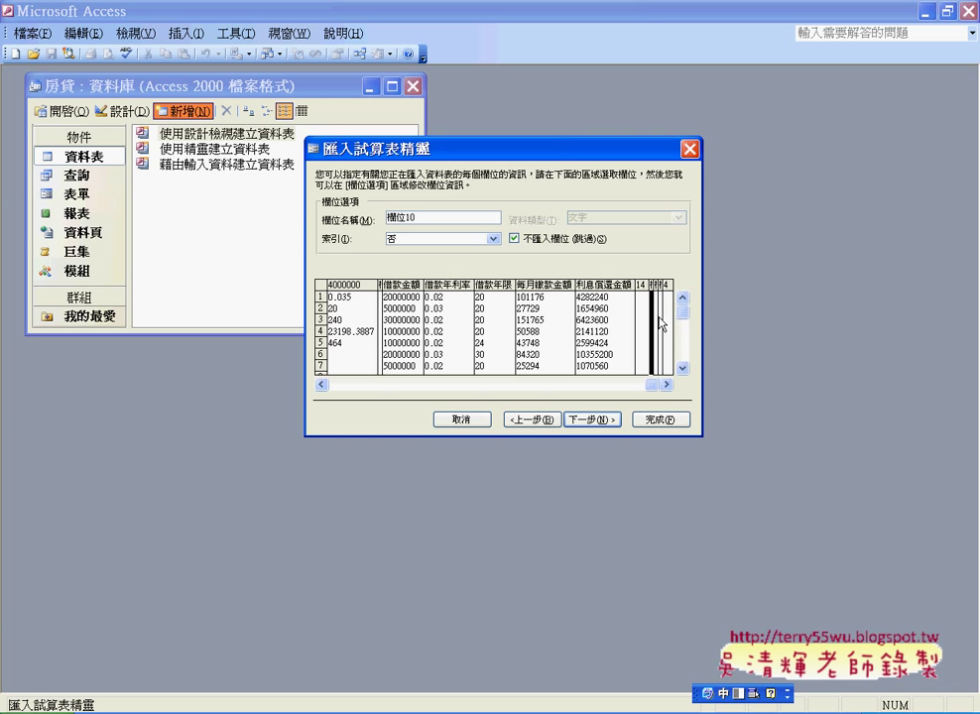
{"action": "left_click", "coordinate": [659, 324]}
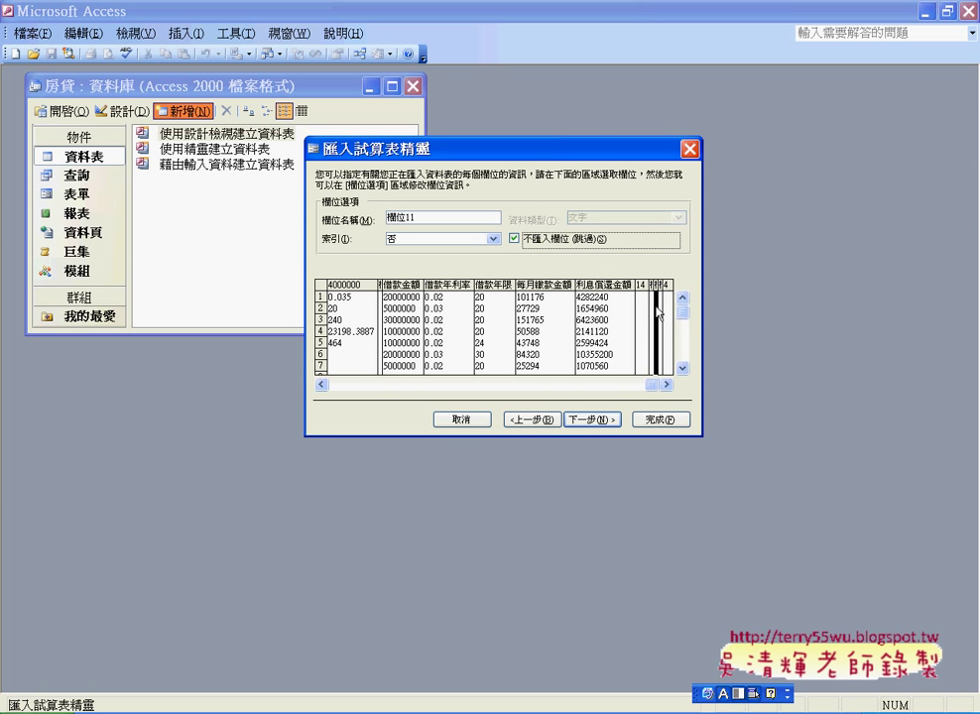
{"action": "key", "text": "alt+s"}
{"action": "left_click", "coordinate": [662, 318]}
{"action": "left_click", "coordinate": [669, 315]}
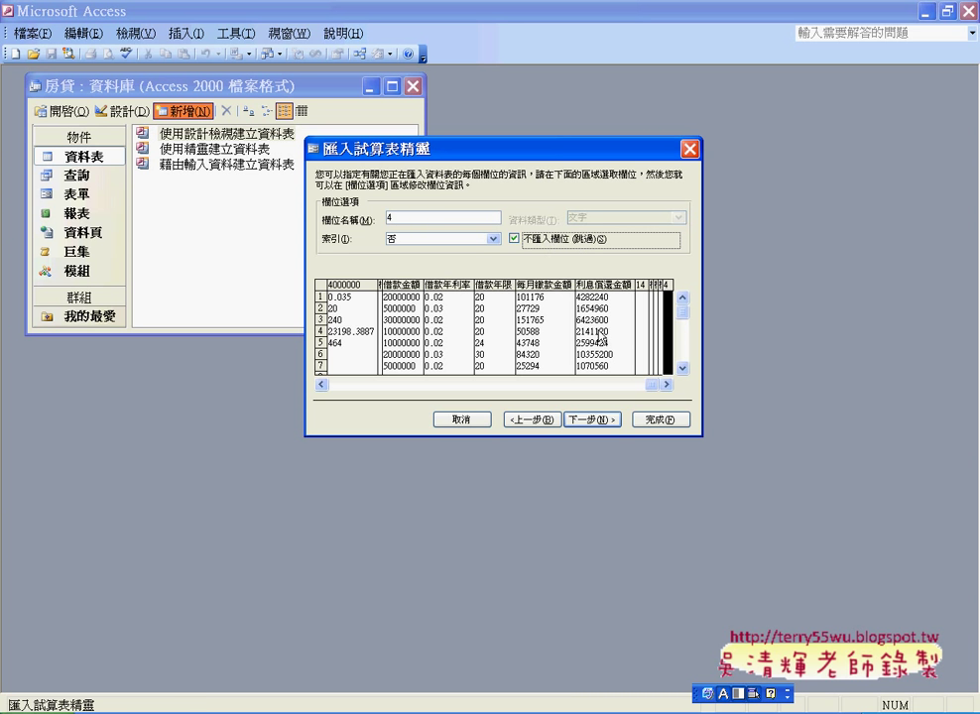
Finish the import with no primary key into a new table named 房貸.
{"action": "left_click", "coordinate": [594, 420]}
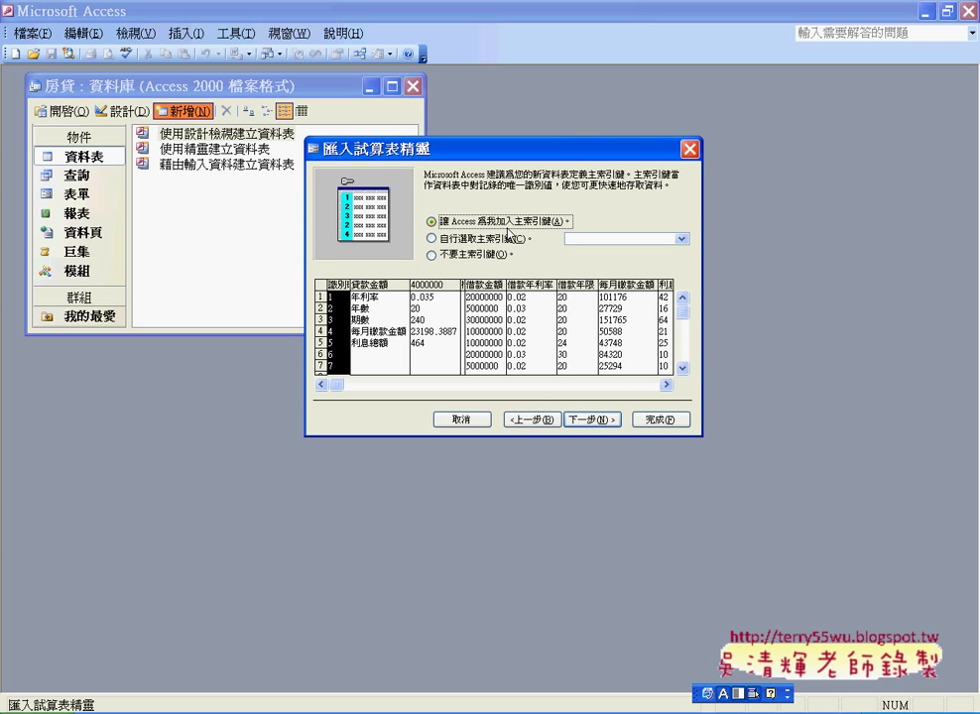
{"action": "left_click", "coordinate": [484, 256]}
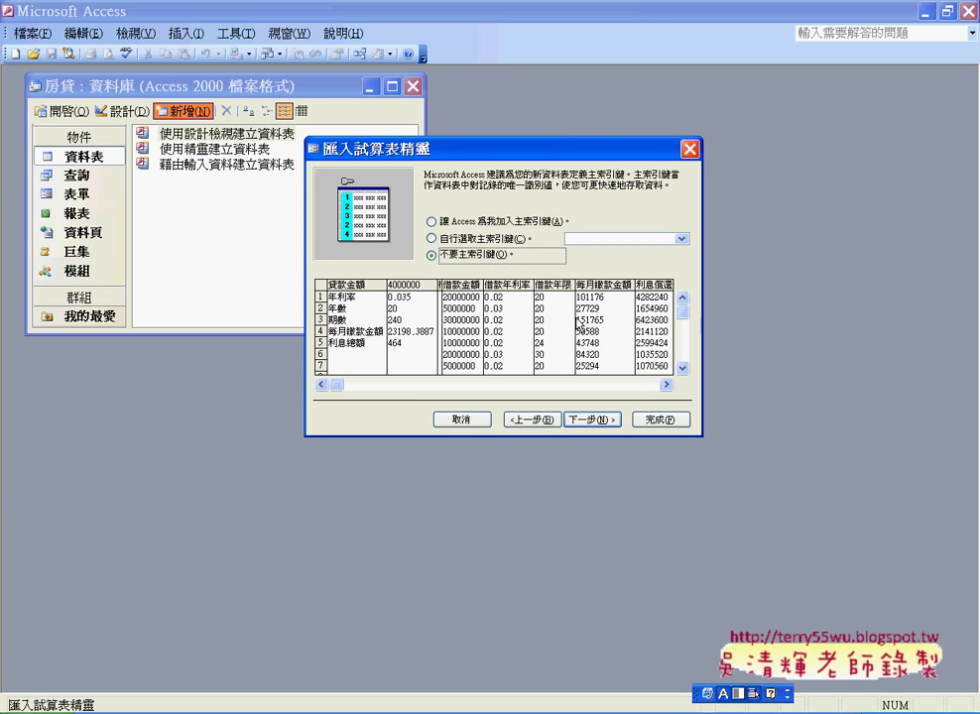
{"action": "left_click", "coordinate": [591, 420]}
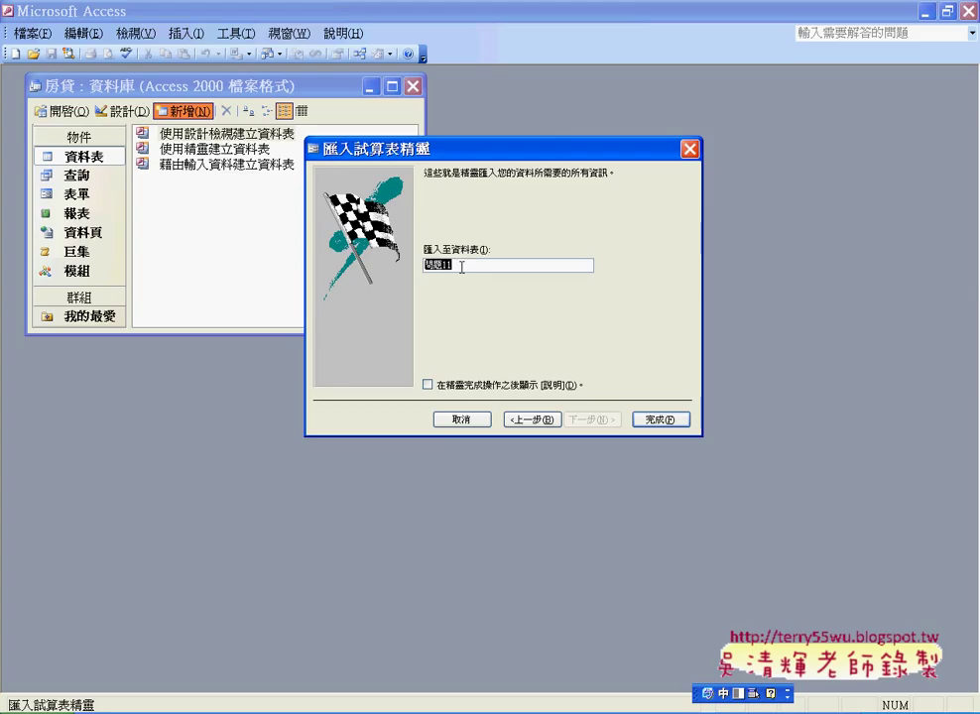
{"action": "type", "text": "z"}
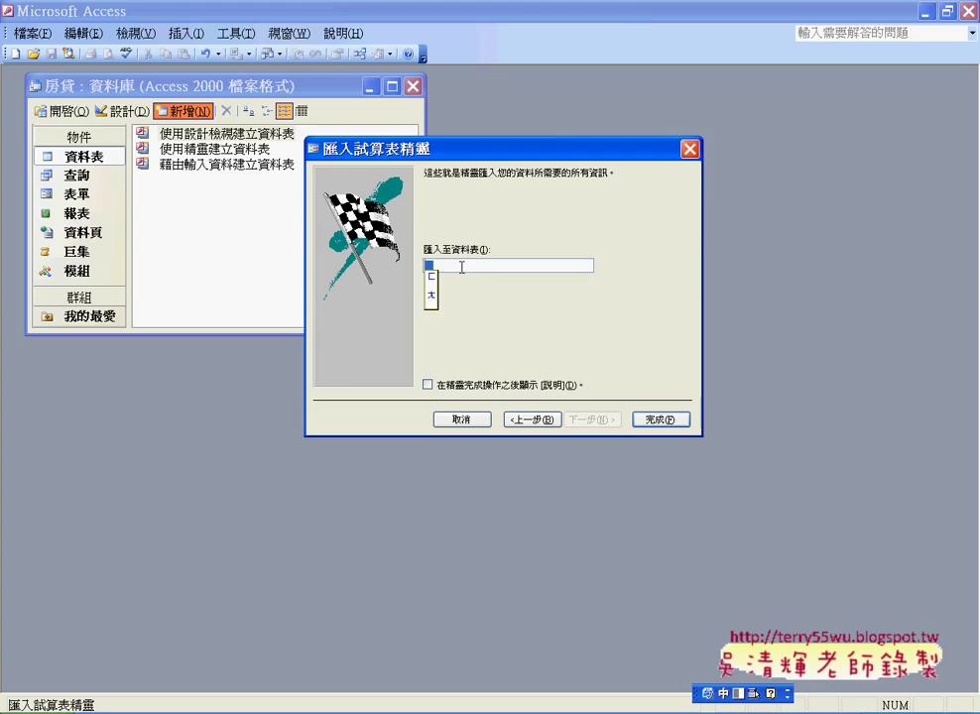
{"action": "type", "text": "62"}
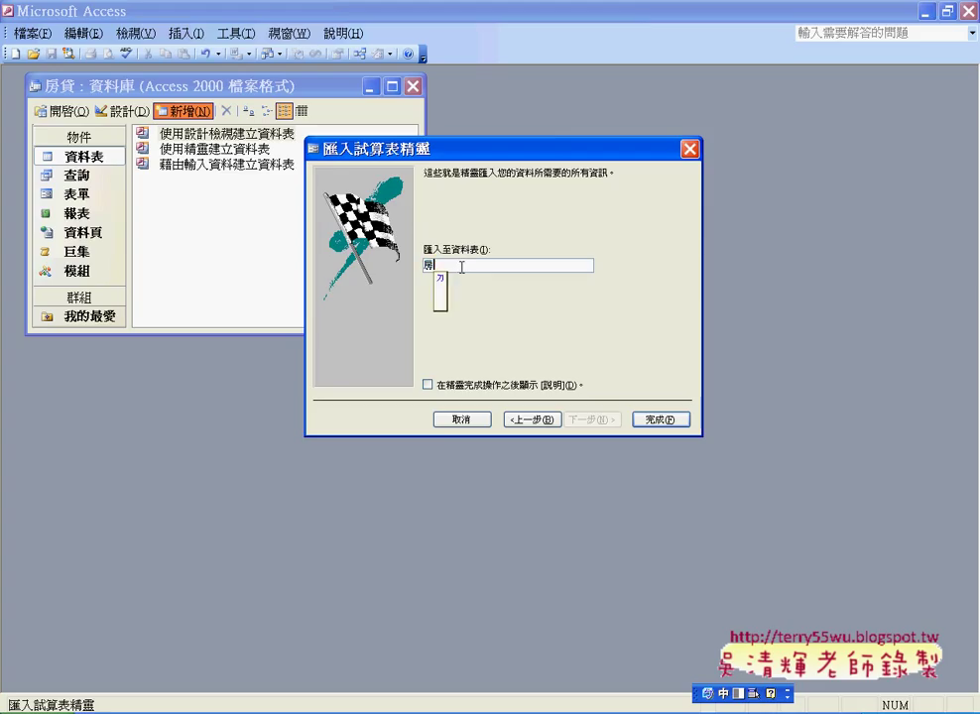
{"action": "type", "text": "4"}
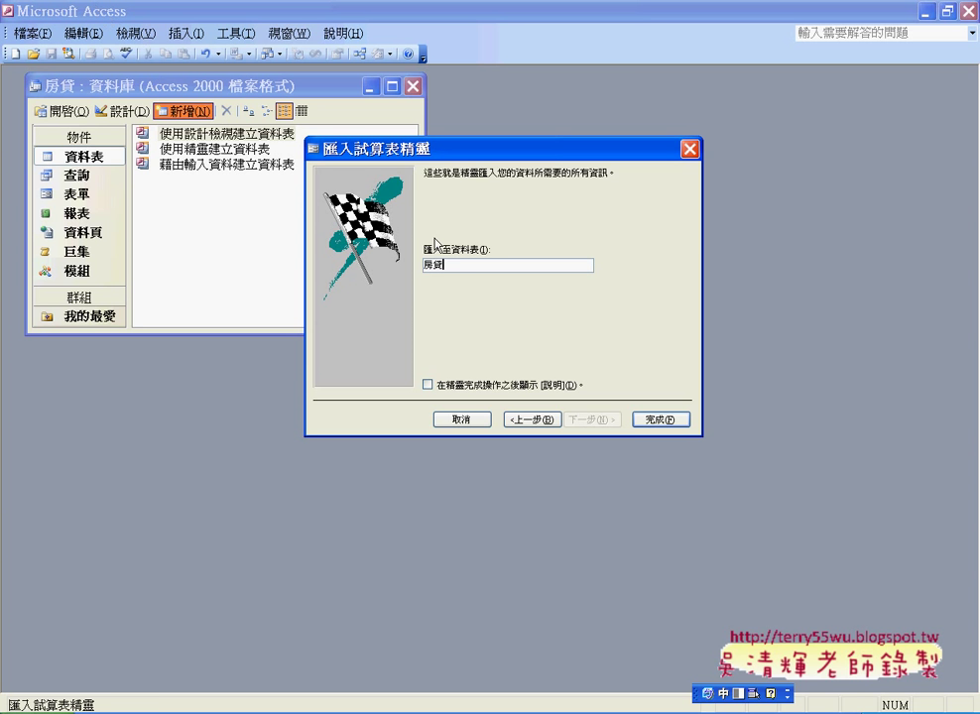
{"action": "left_click_drag", "start_coordinate": [454, 266], "coordinate": [424, 266]}
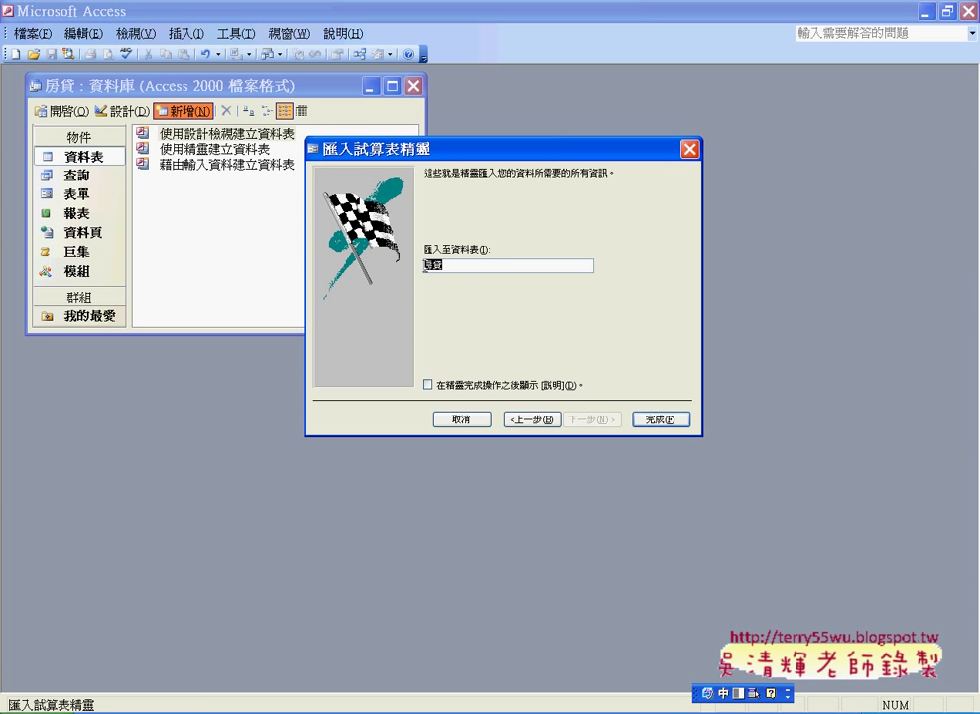
{"action": "left_click", "coordinate": [658, 421]}
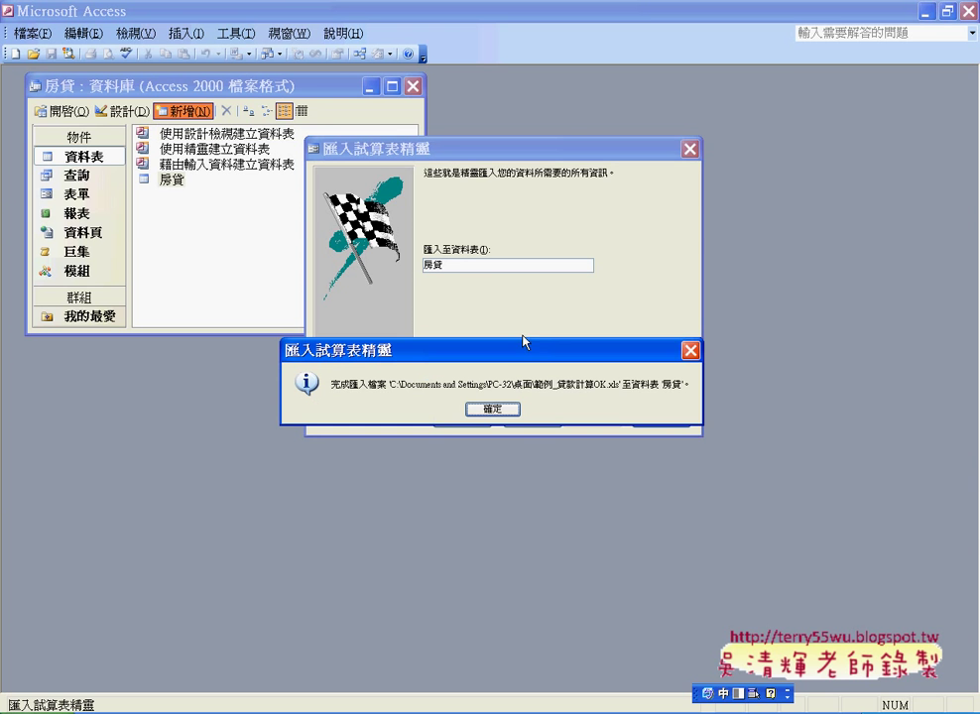
{"action": "left_click", "coordinate": [502, 409]}
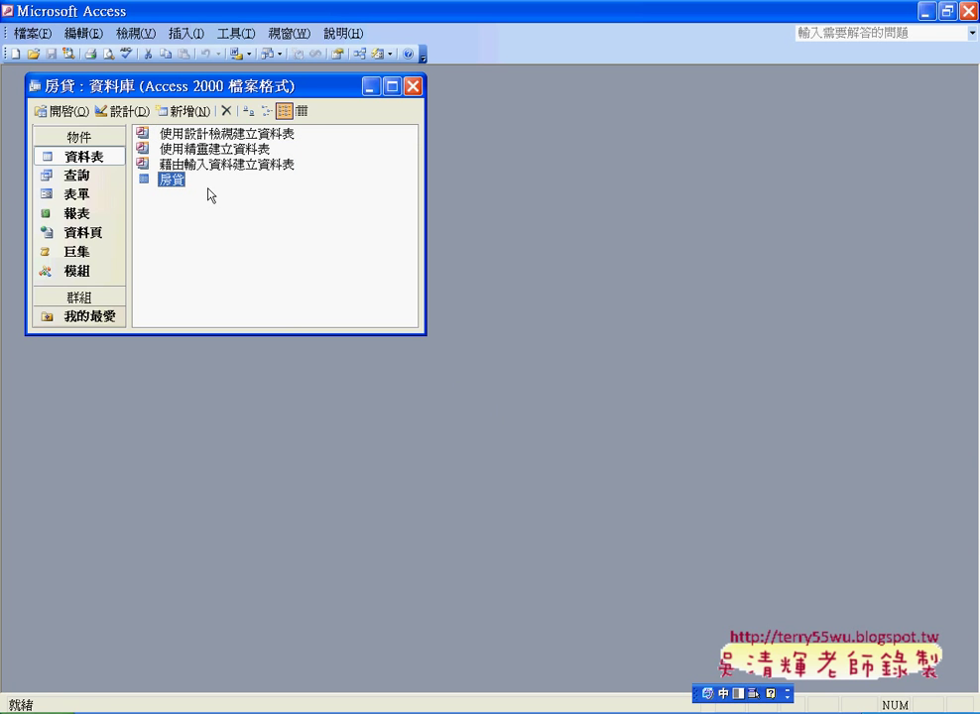
Open the 房貸 table, select all records, then cancel deleting all 247.
{"action": "double_click", "coordinate": [167, 181]}
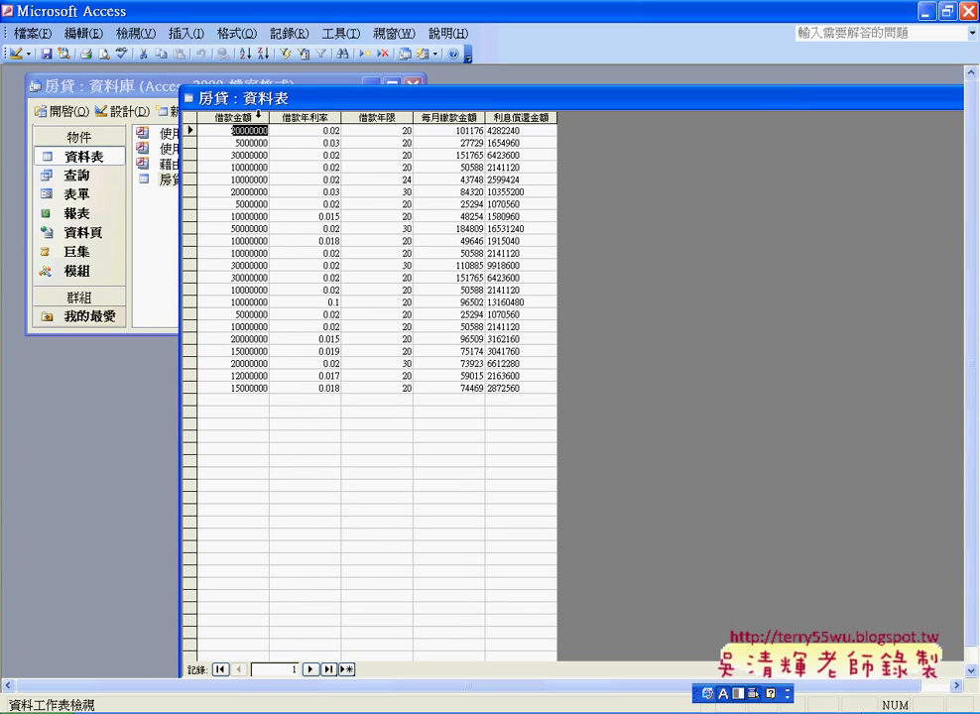
{"action": "left_click_drag", "start_coordinate": [233, 117], "coordinate": [508, 119]}
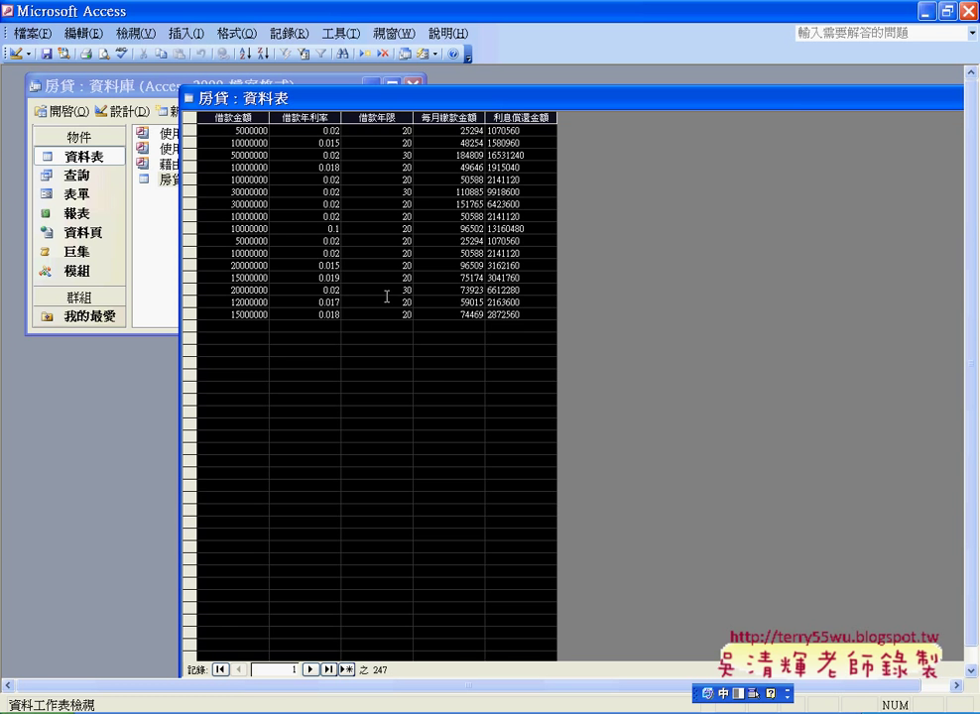
{"action": "left_click", "coordinate": [249, 167]}
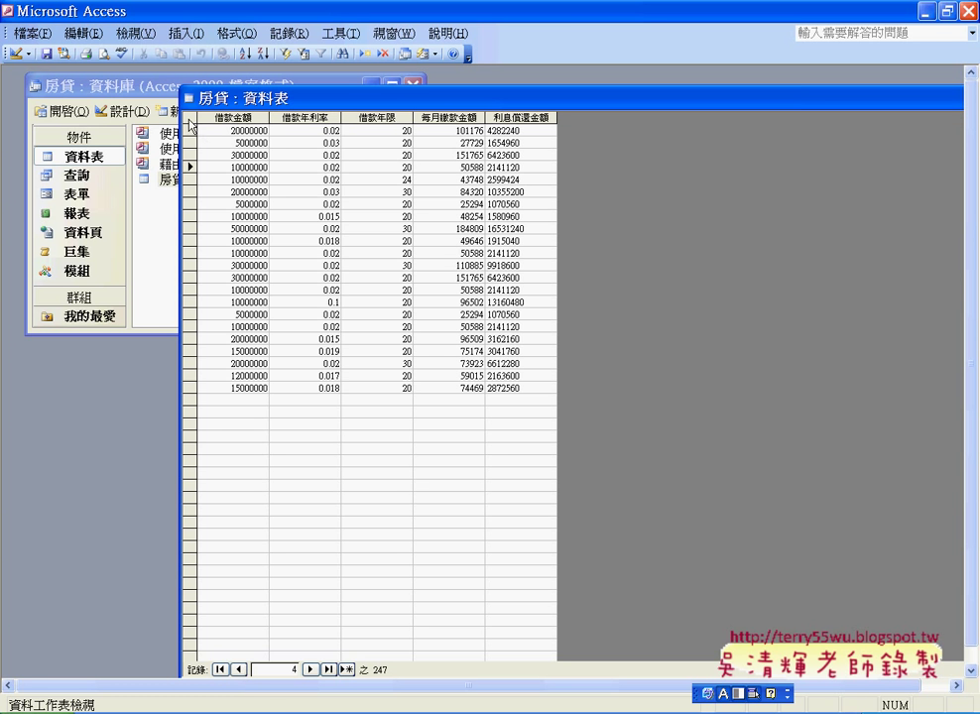
{"action": "left_click", "coordinate": [191, 119]}
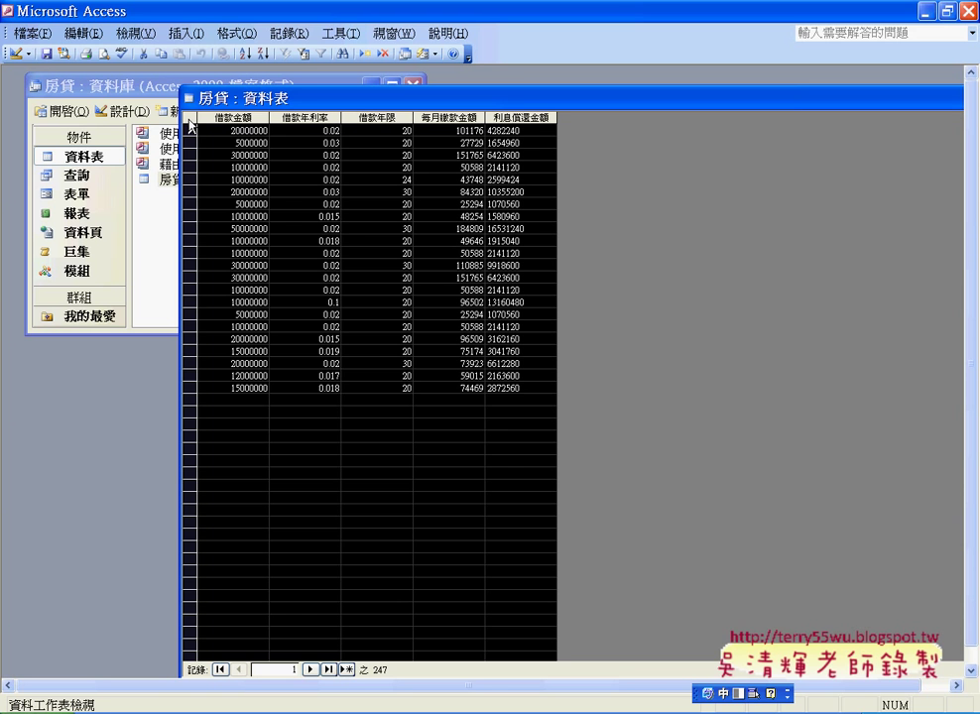
{"action": "key", "text": "Delete"}
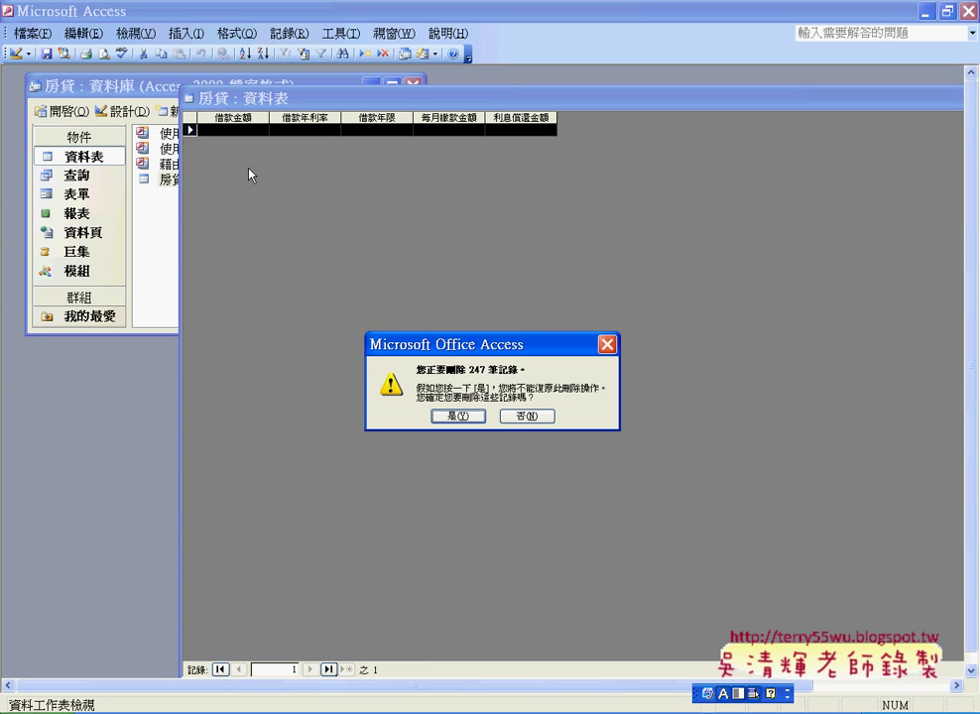
{"action": "left_click", "coordinate": [540, 416]}
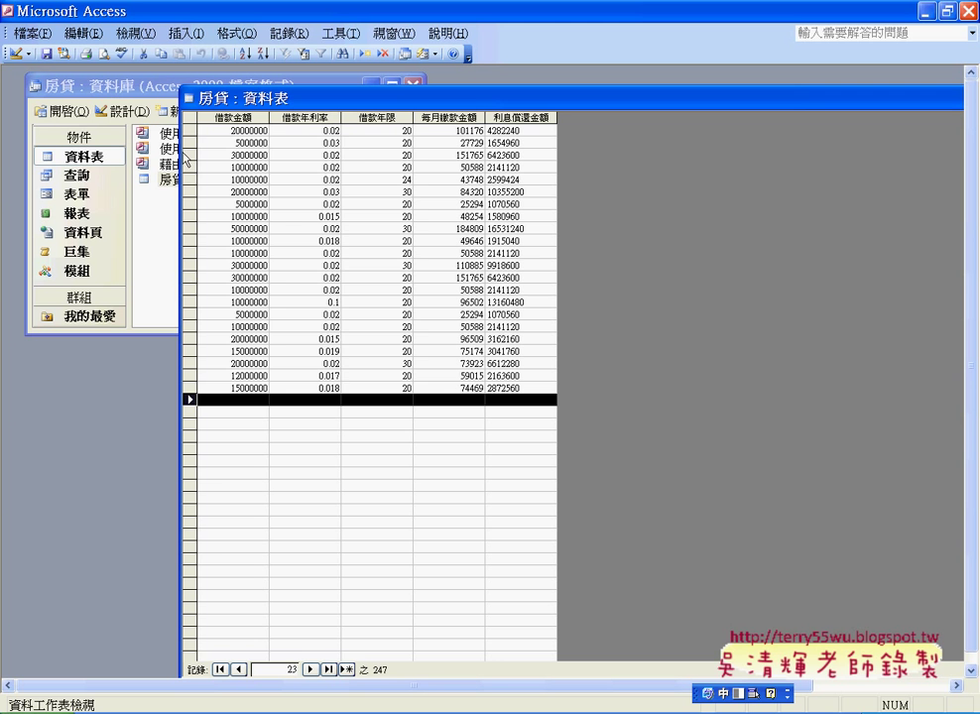
Select the blank rows below the loan data and delete those 73 records.
{"action": "left_click_drag", "start_coordinate": [190, 126], "coordinate": [183, 469]}
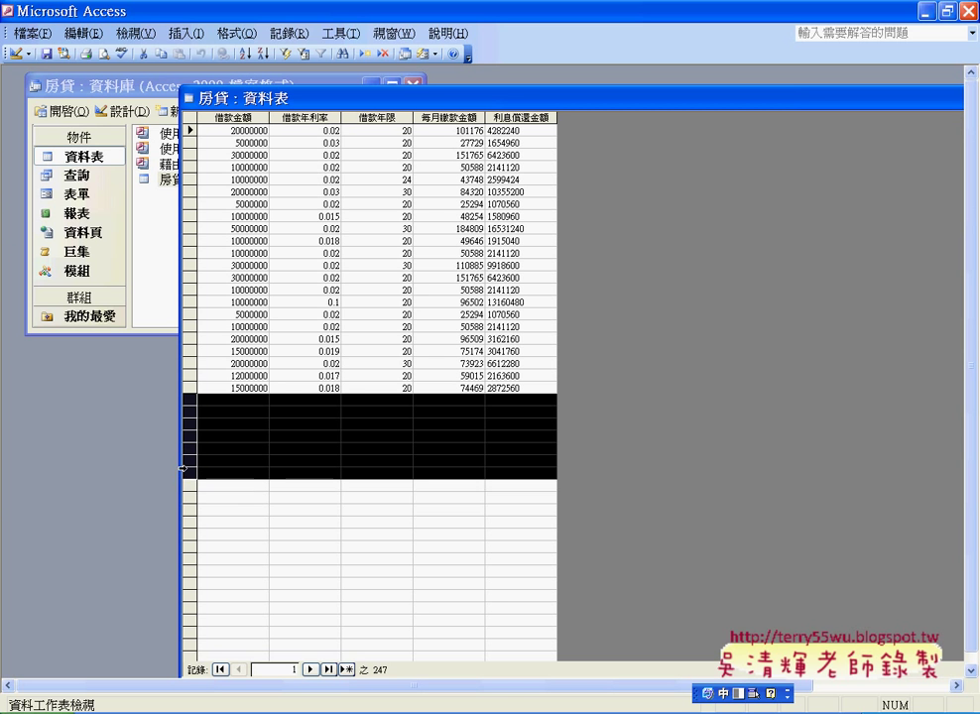
{"action": "left_click_drag", "start_coordinate": [182, 468], "coordinate": [186, 501]}
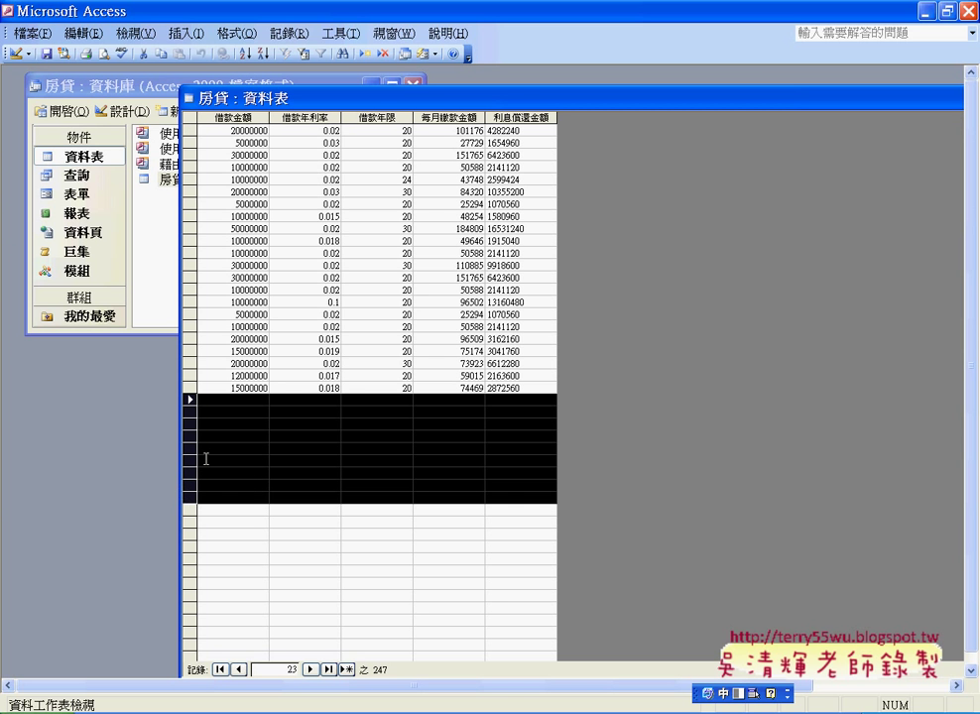
{"action": "left_click", "coordinate": [234, 402]}
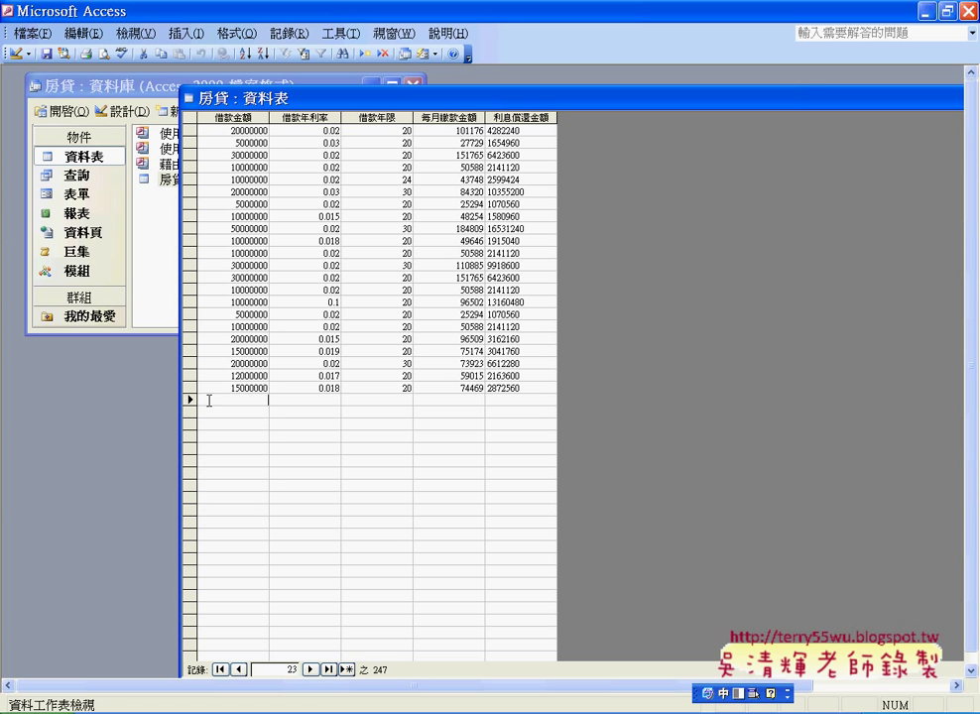
{"action": "left_click", "coordinate": [189, 400]}
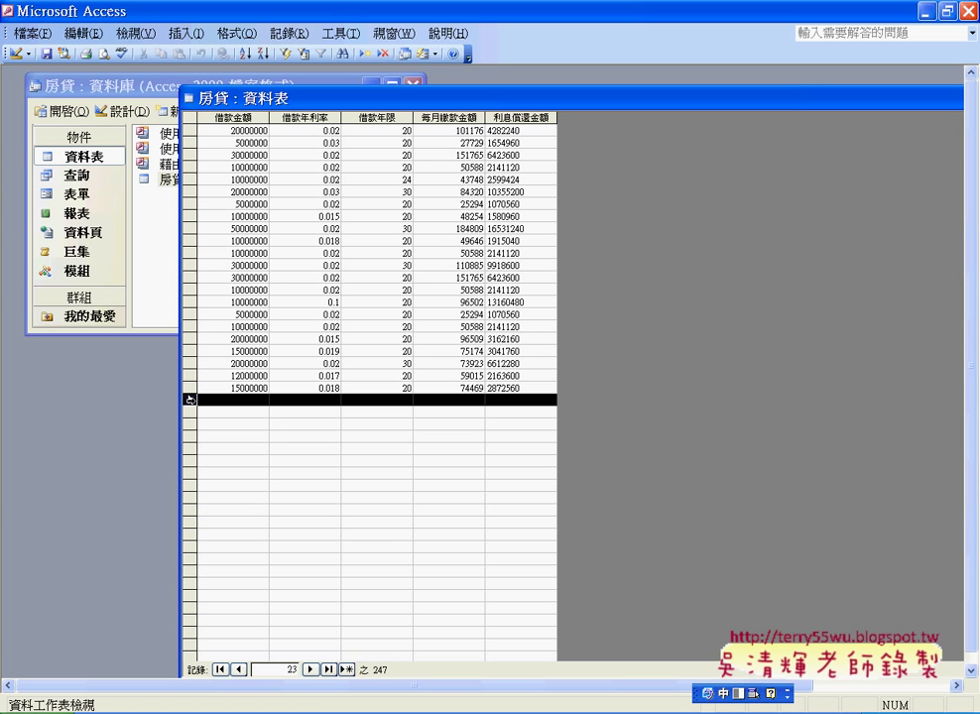
{"action": "left_click_drag", "start_coordinate": [189, 400], "coordinate": [191, 476]}
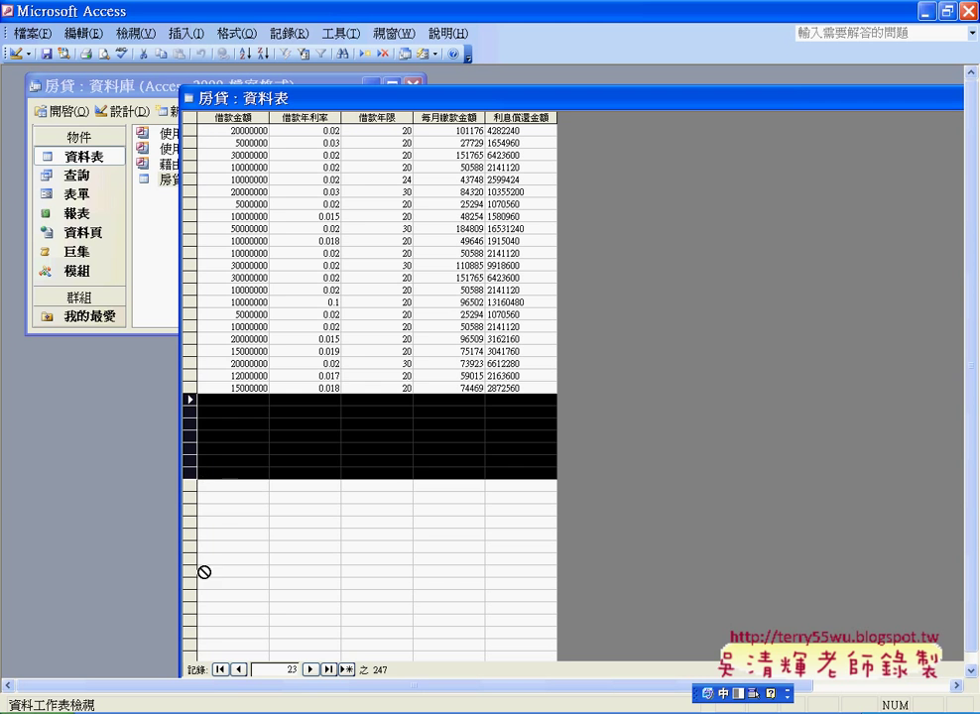
{"action": "left_click", "coordinate": [190, 400]}
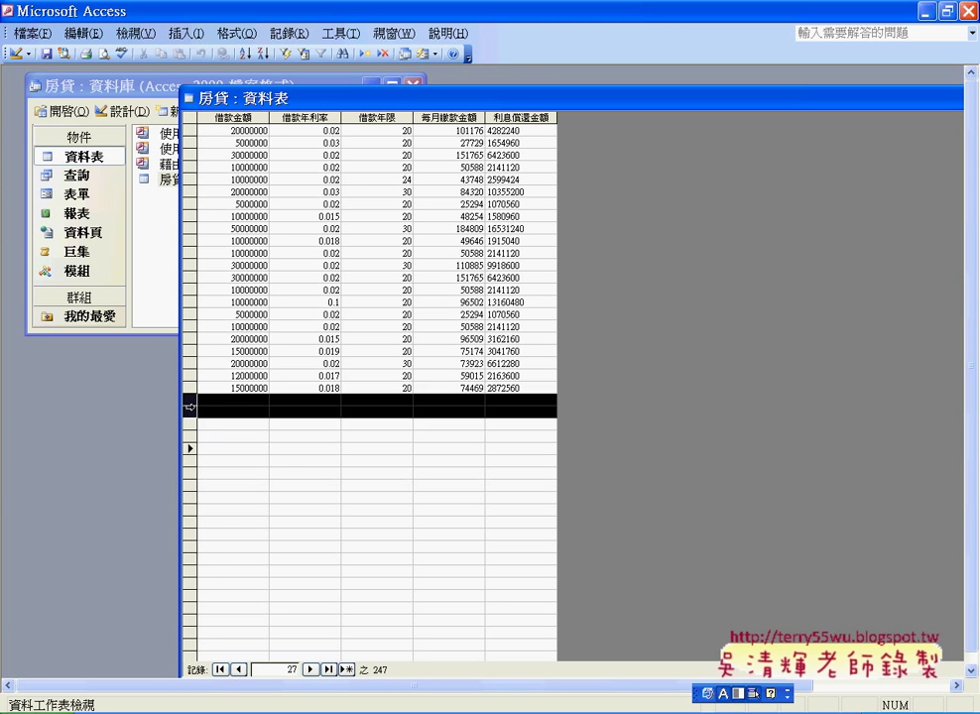
{"action": "left_click_drag", "start_coordinate": [192, 398], "coordinate": [190, 663]}
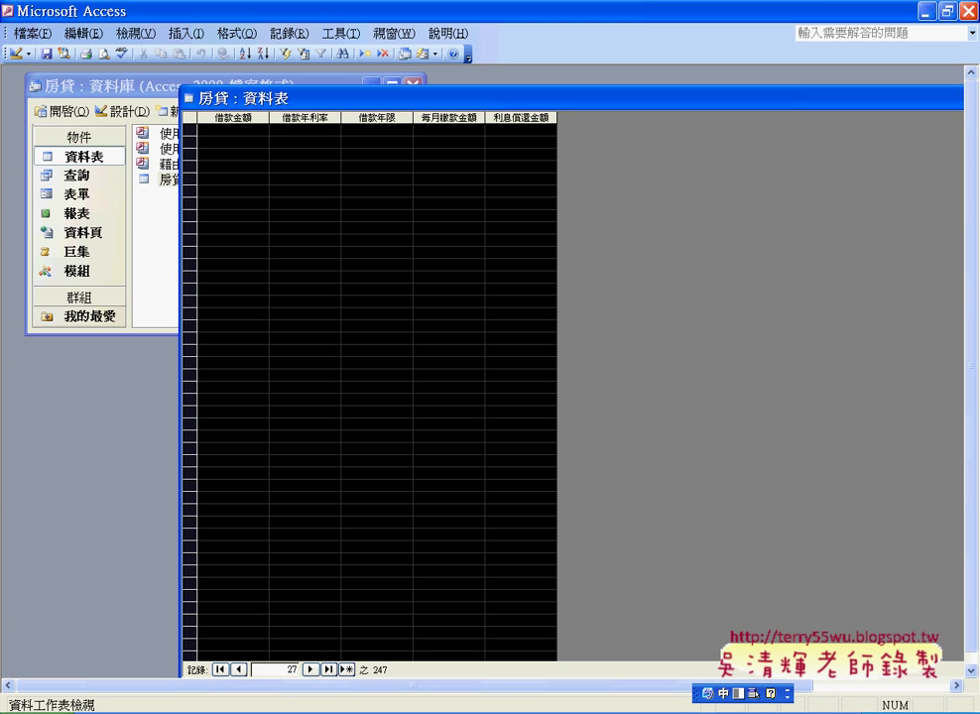
{"action": "key", "text": "Delete"}
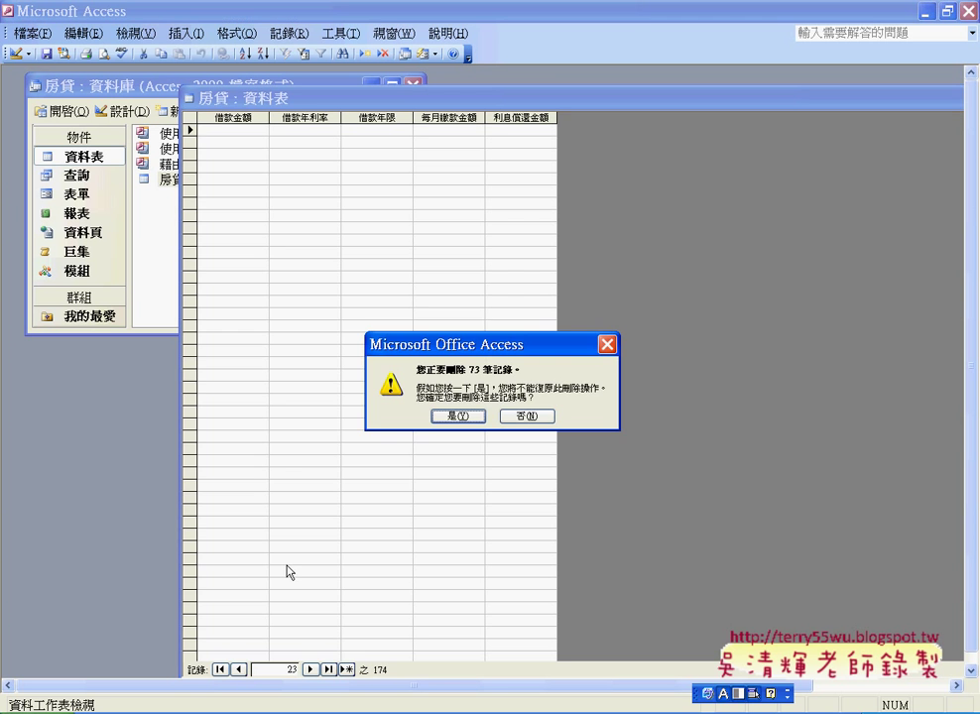
{"action": "left_click", "coordinate": [453, 416]}
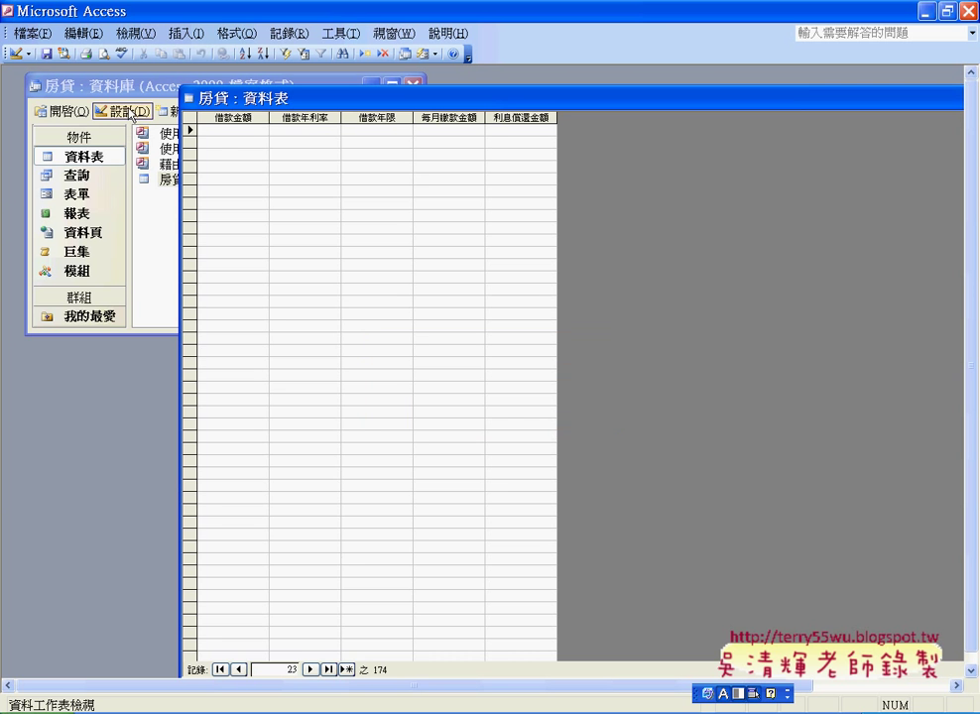
Delete all 174 selected records from the 房貸 table.
{"action": "right_click", "coordinate": [306, 213]}
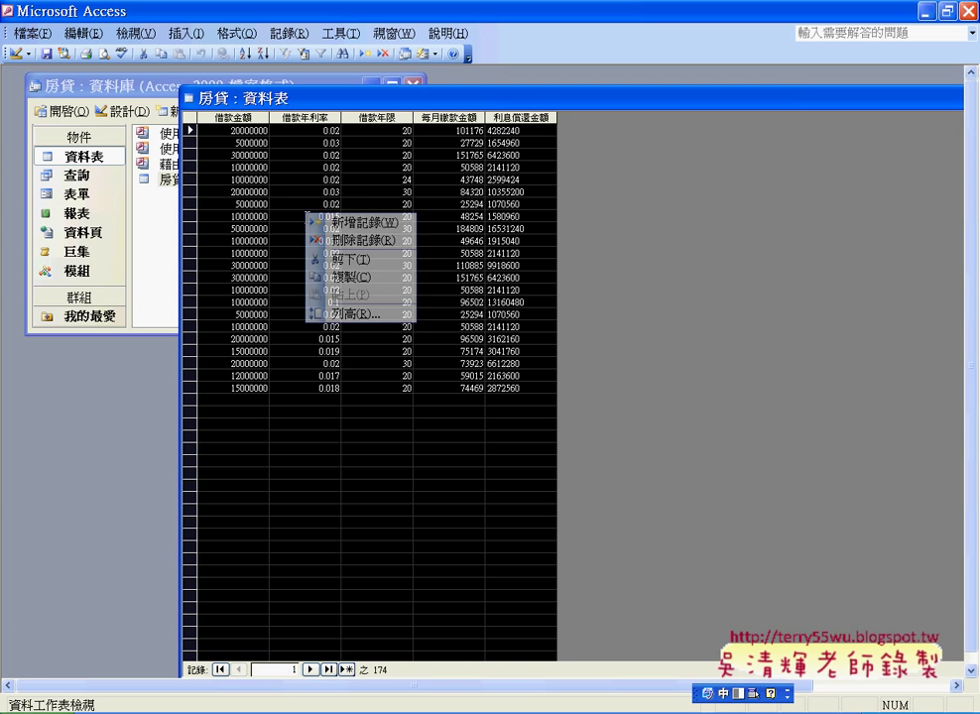
{"action": "left_click", "coordinate": [360, 240]}
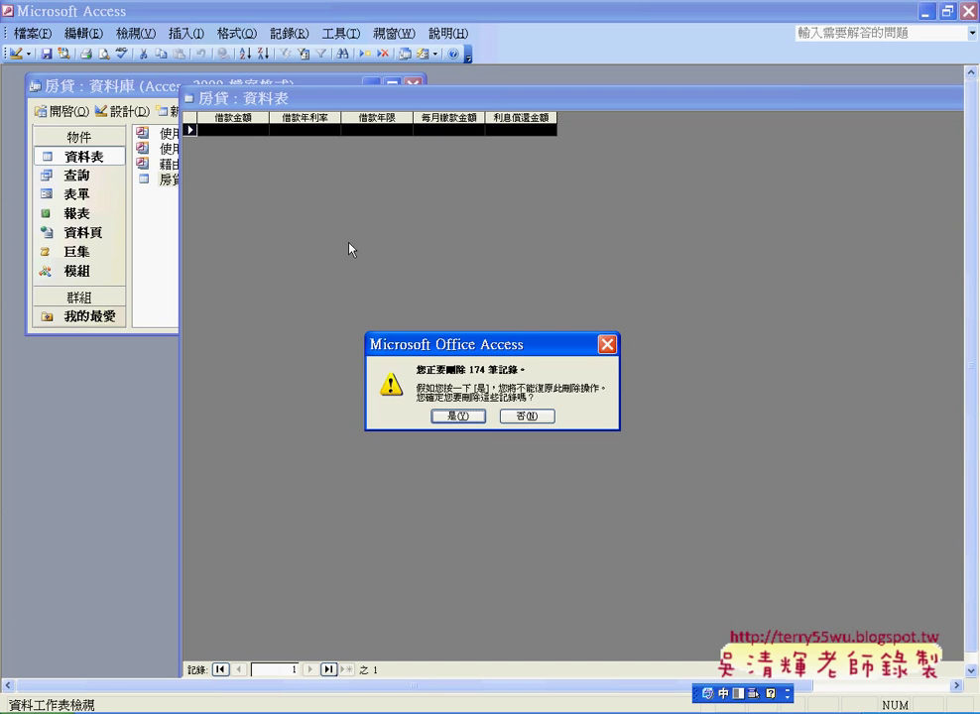
{"action": "left_click", "coordinate": [467, 417]}
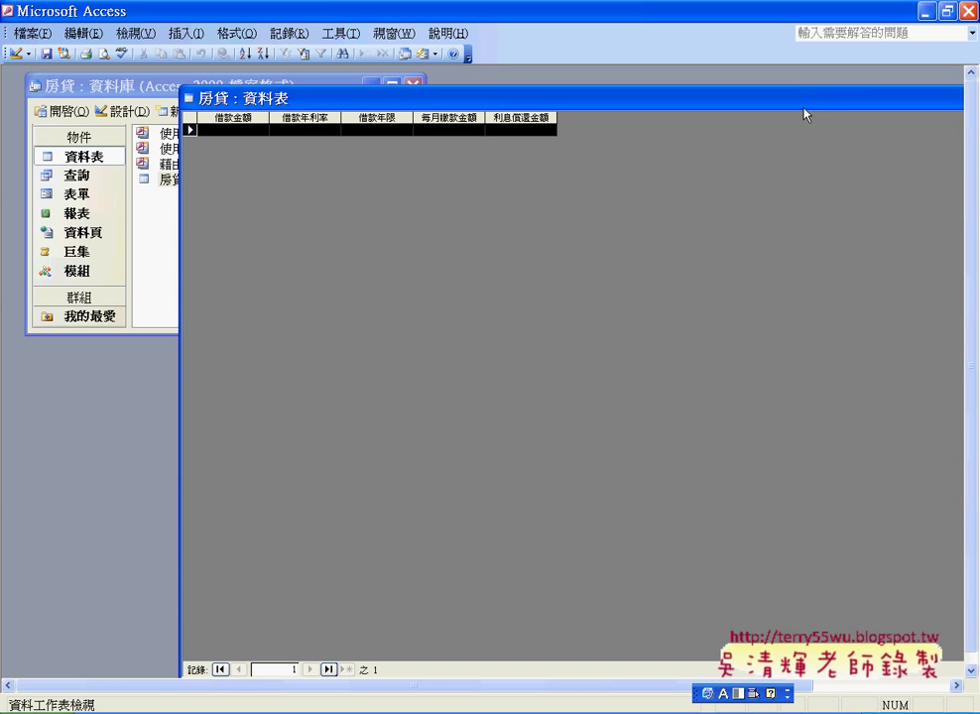
Close the emptied 房貸 datasheet and answer the save prompt.
{"action": "mouse_move", "coordinate": [842, 103]}
{"action": "left_mouse_down"}
{"action": "mouse_move", "coordinate": [641, 101]}
{"action": "mouse_move", "coordinate": [737, 111]}
{"action": "left_mouse_up"}
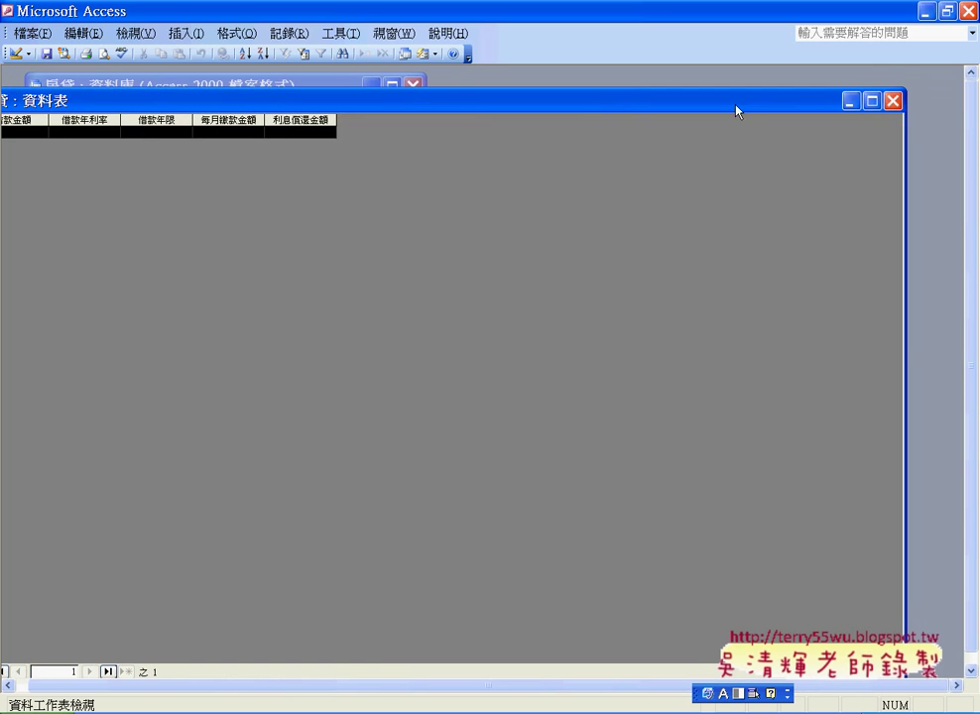
{"action": "left_click", "coordinate": [891, 102]}
{"action": "left_click", "coordinate": [429, 410]}
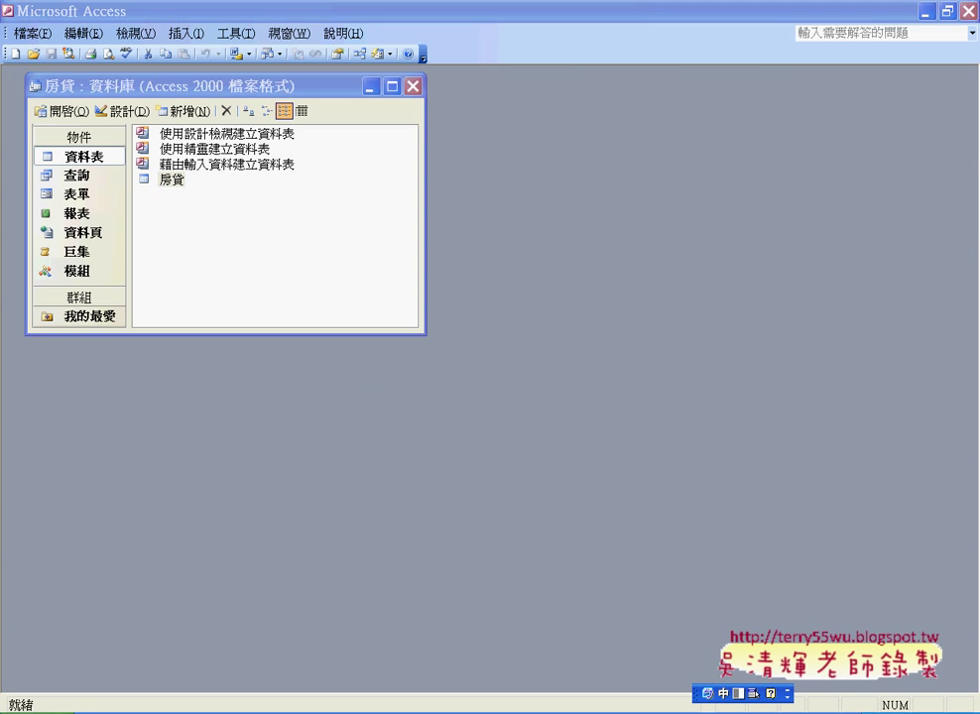
In Excel's 房貸計算 form, compute 1500 萬元 at 2% over 30 years, giving 55,442 monthly.
{"action": "left_click", "coordinate": [625, 701]}
{"action": "left_click", "coordinate": [587, 208]}
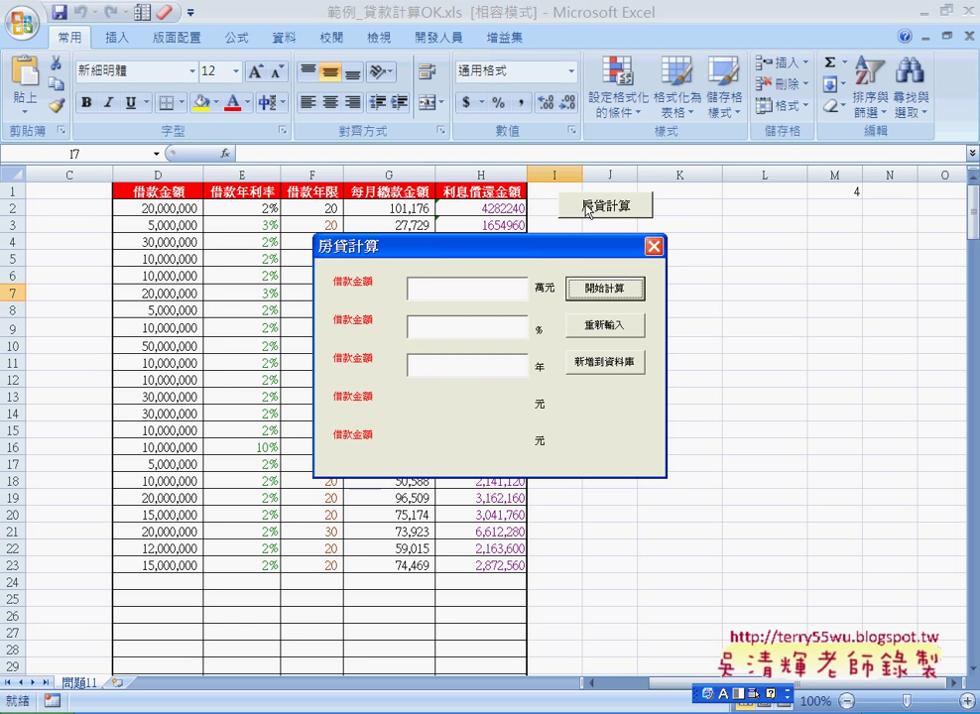
{"action": "left_click", "coordinate": [487, 290]}
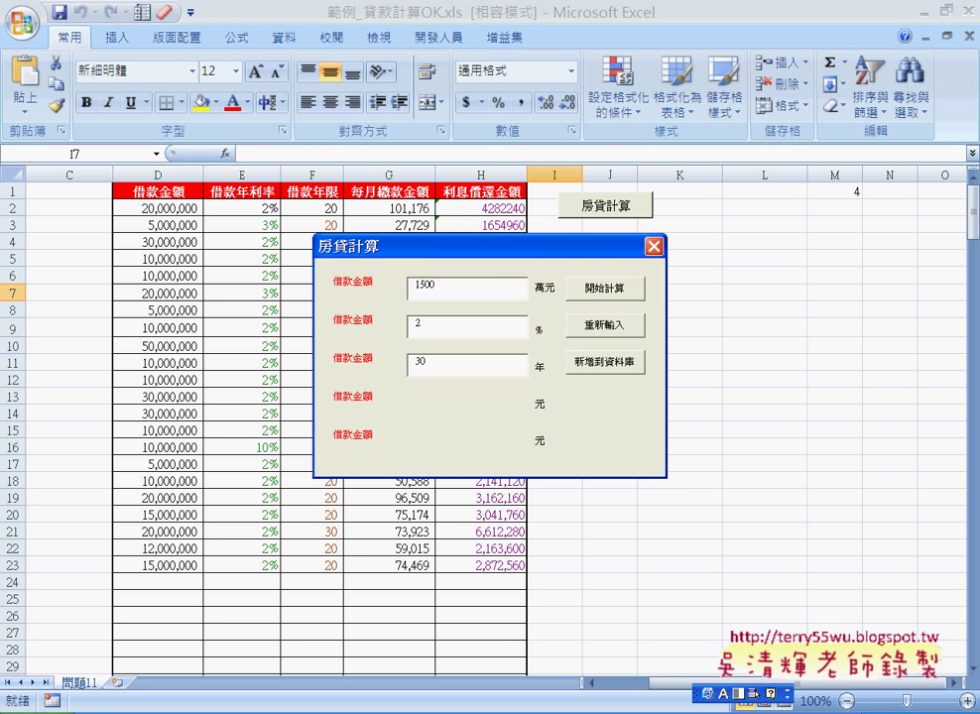
{"action": "left_click", "coordinate": [600, 287]}
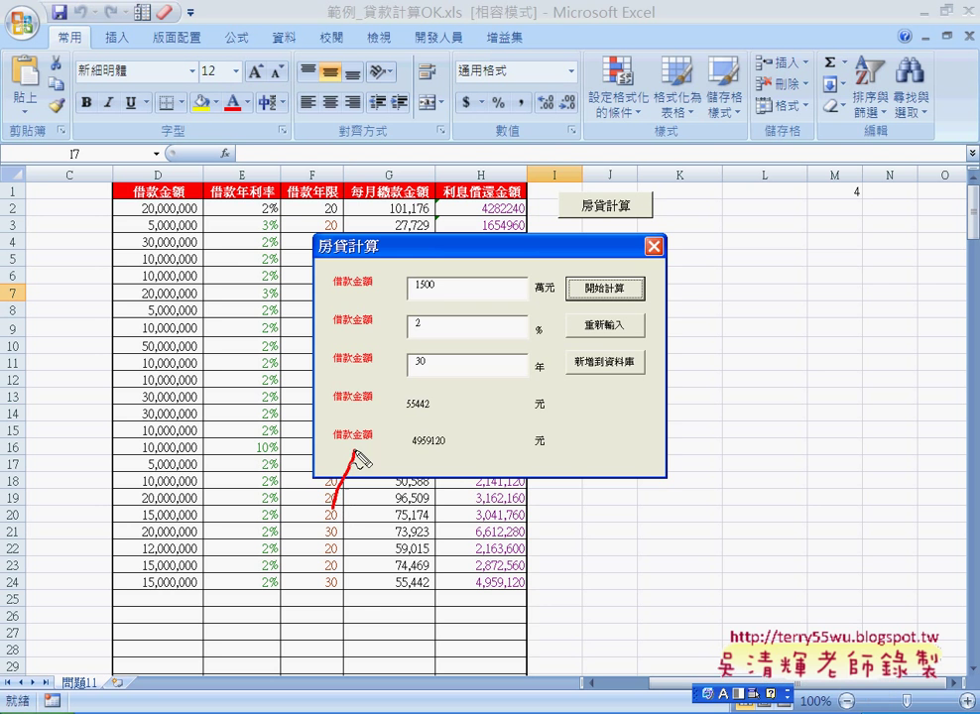
{"action": "mouse_move", "coordinate": [333, 509]}
{"action": "left_mouse_down"}
{"action": "mouse_move", "coordinate": [373, 486]}
{"action": "mouse_move", "coordinate": [397, 488]}
{"action": "left_mouse_up"}
{"action": "mouse_move", "coordinate": [444, 454]}
{"action": "left_mouse_down"}
{"action": "mouse_move", "coordinate": [437, 492]}
{"action": "mouse_move", "coordinate": [446, 456]}
{"action": "left_mouse_up"}
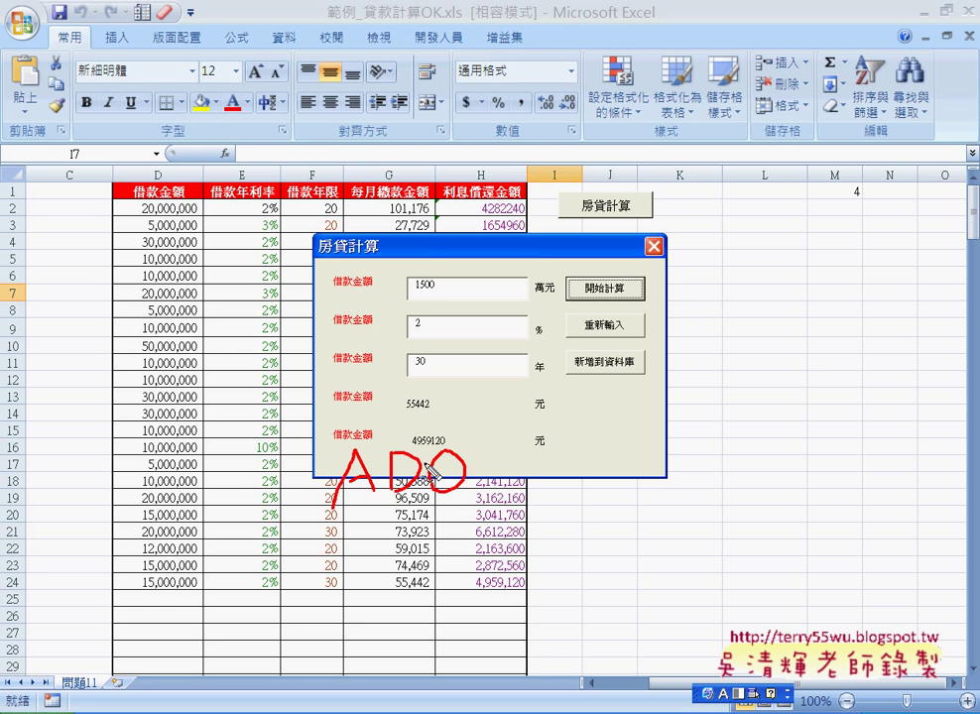
{"action": "left_click_drag", "start_coordinate": [335, 501], "coordinate": [402, 502]}
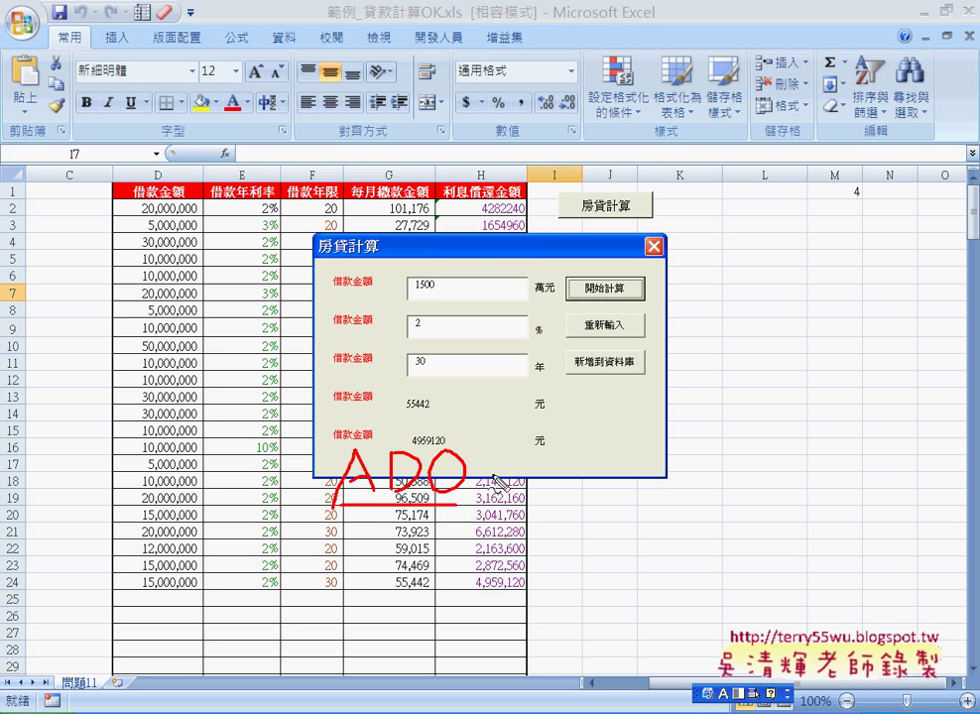
{"action": "mouse_move", "coordinate": [486, 474]}
{"action": "left_mouse_down"}
{"action": "mouse_move", "coordinate": [543, 473]}
{"action": "mouse_move", "coordinate": [514, 492]}
{"action": "left_mouse_up"}
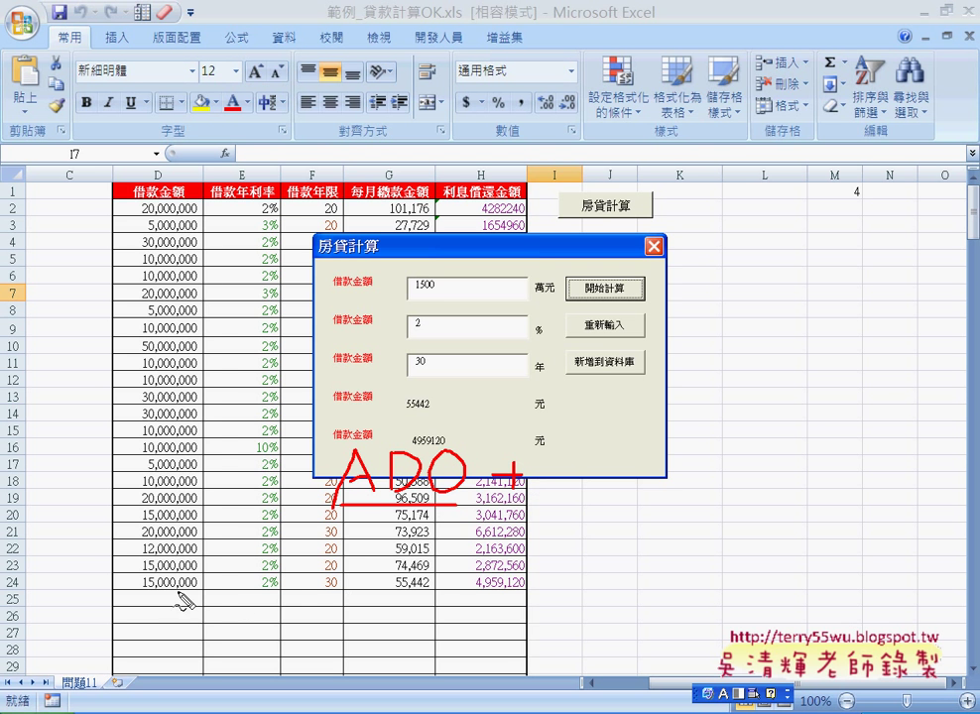
{"action": "left_click_drag", "start_coordinate": [151, 594], "coordinate": [455, 588]}
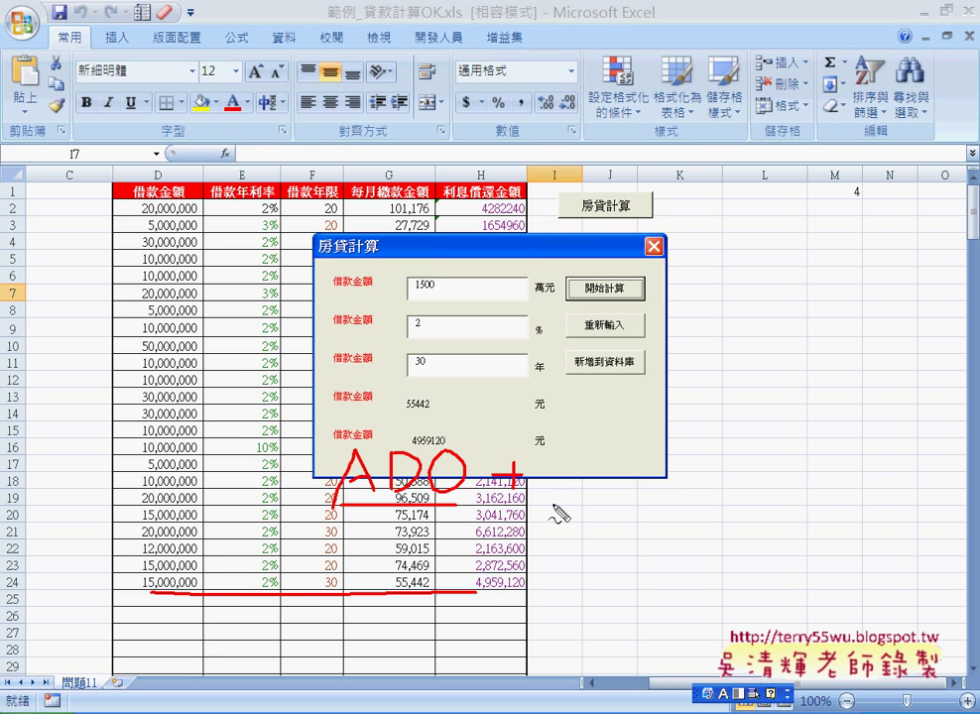
{"action": "mouse_move", "coordinate": [573, 438]}
{"action": "left_mouse_down"}
{"action": "mouse_move", "coordinate": [563, 470]}
{"action": "mouse_move", "coordinate": [599, 436]}
{"action": "mouse_move", "coordinate": [627, 484]}
{"action": "left_mouse_up"}
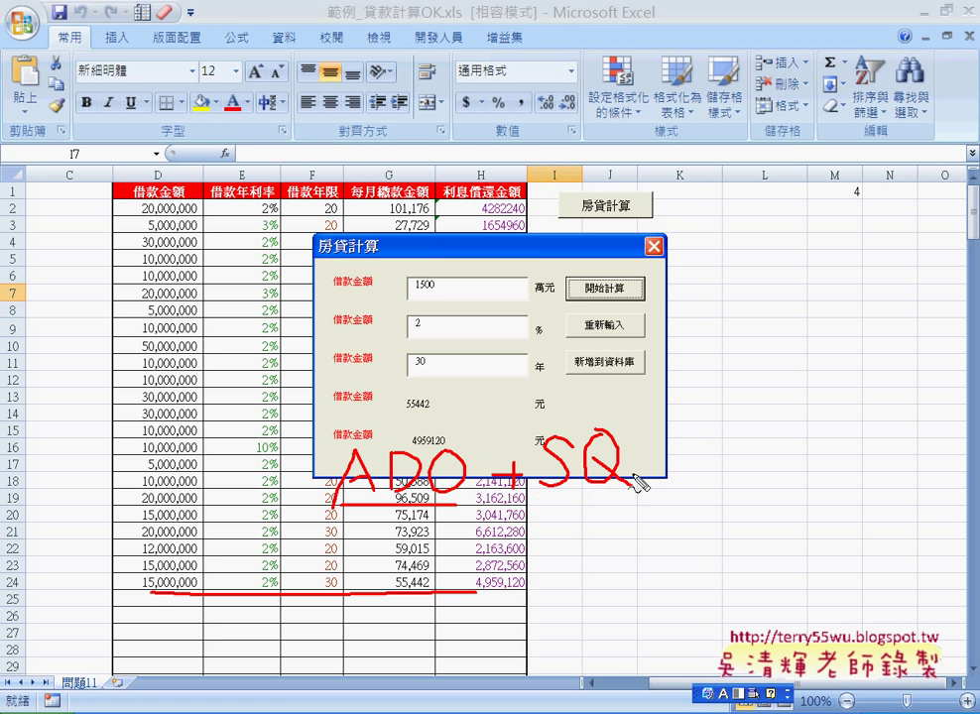
{"action": "mouse_move", "coordinate": [646, 436]}
{"action": "left_mouse_down"}
{"action": "mouse_move", "coordinate": [659, 493]}
{"action": "mouse_move", "coordinate": [571, 501]}
{"action": "left_mouse_up"}
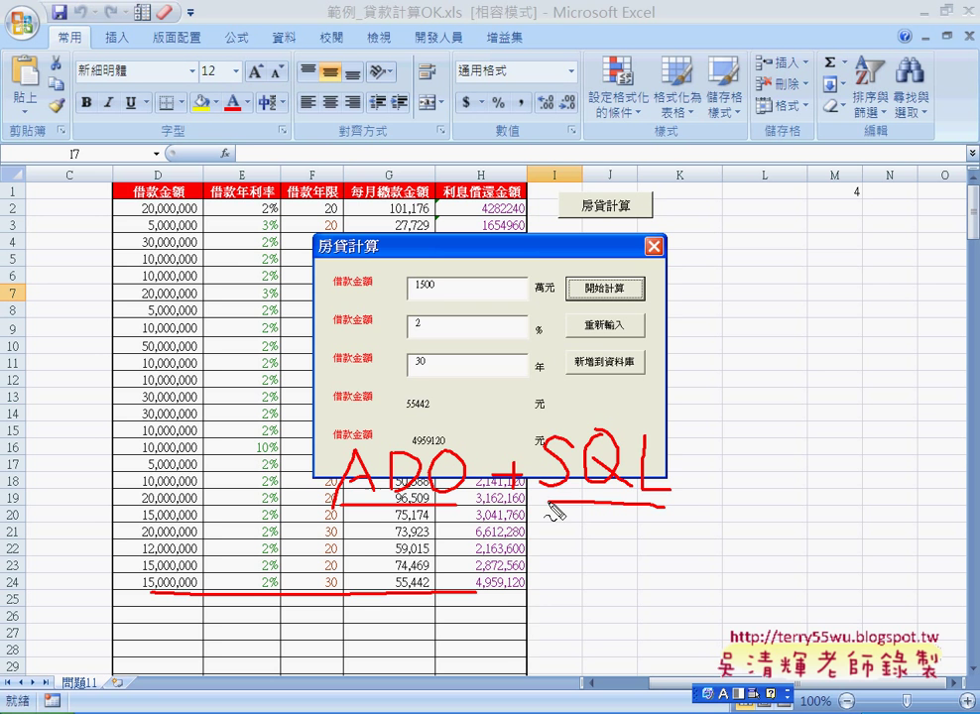
{"action": "left_click_drag", "start_coordinate": [533, 496], "coordinate": [679, 494]}
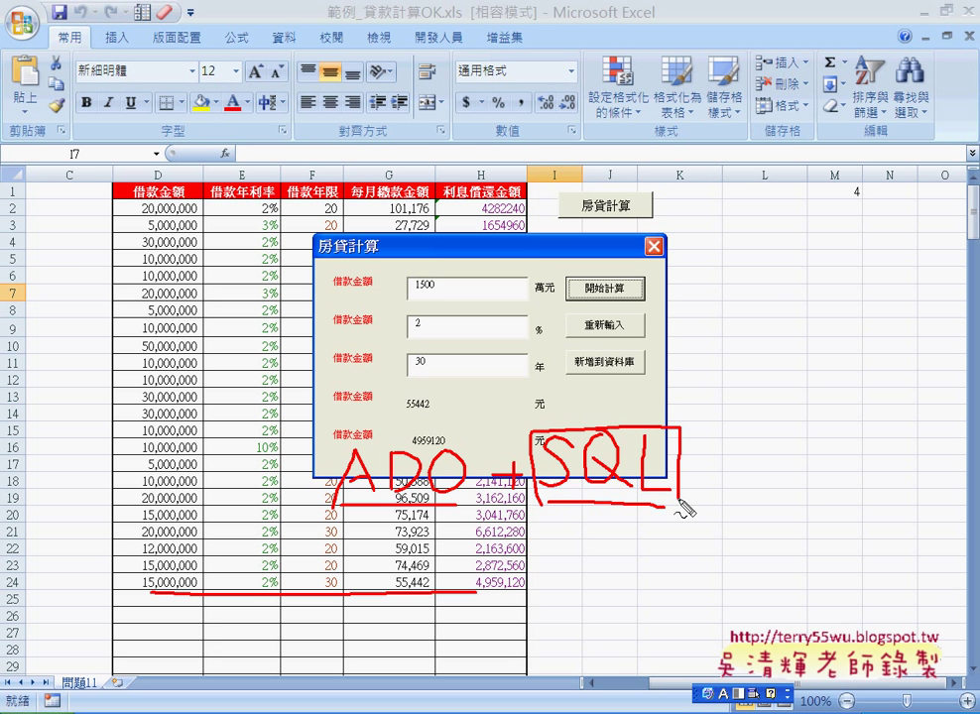
{"action": "mouse_move", "coordinate": [475, 495]}
{"action": "left_mouse_down"}
{"action": "mouse_move", "coordinate": [319, 459]}
{"action": "mouse_move", "coordinate": [345, 508]}
{"action": "left_mouse_up"}
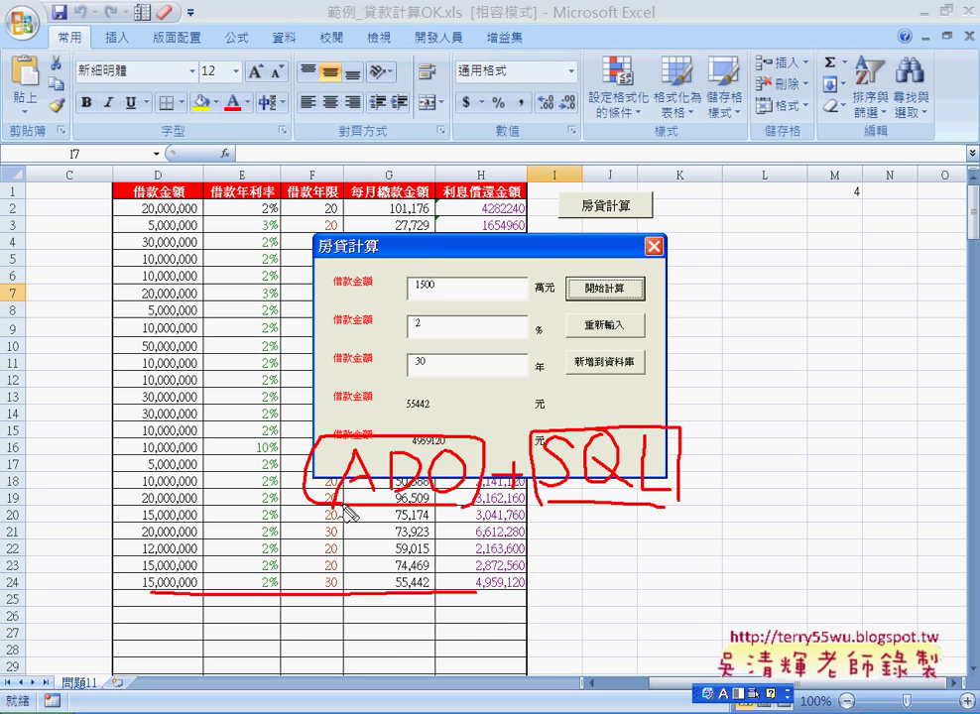